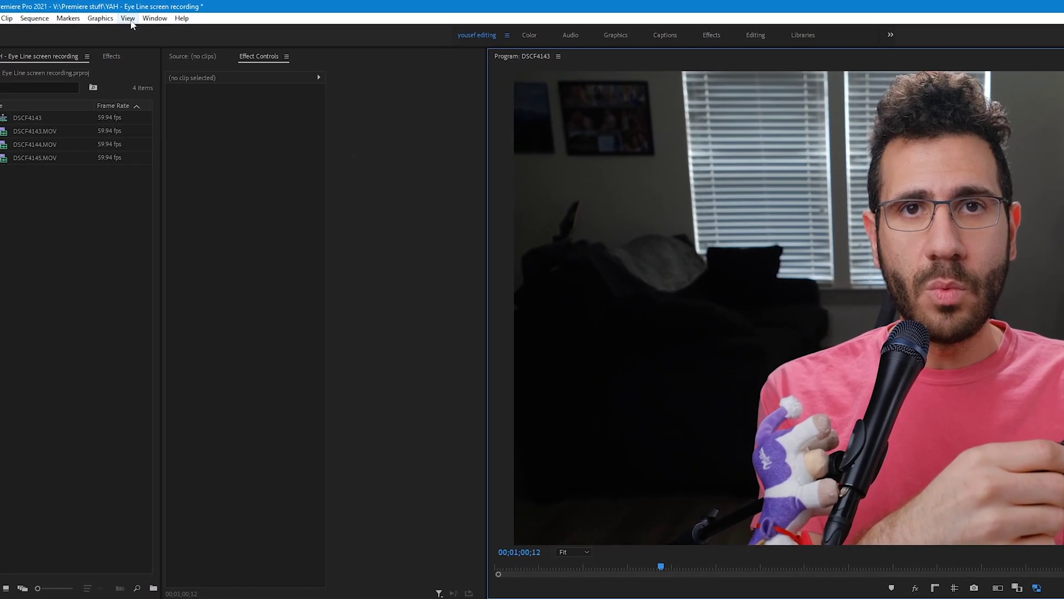
# Turn on Program monitor rulers and guides, then place two horizontal guides at the speaker's eye level
pyautogui.click(125, 14)
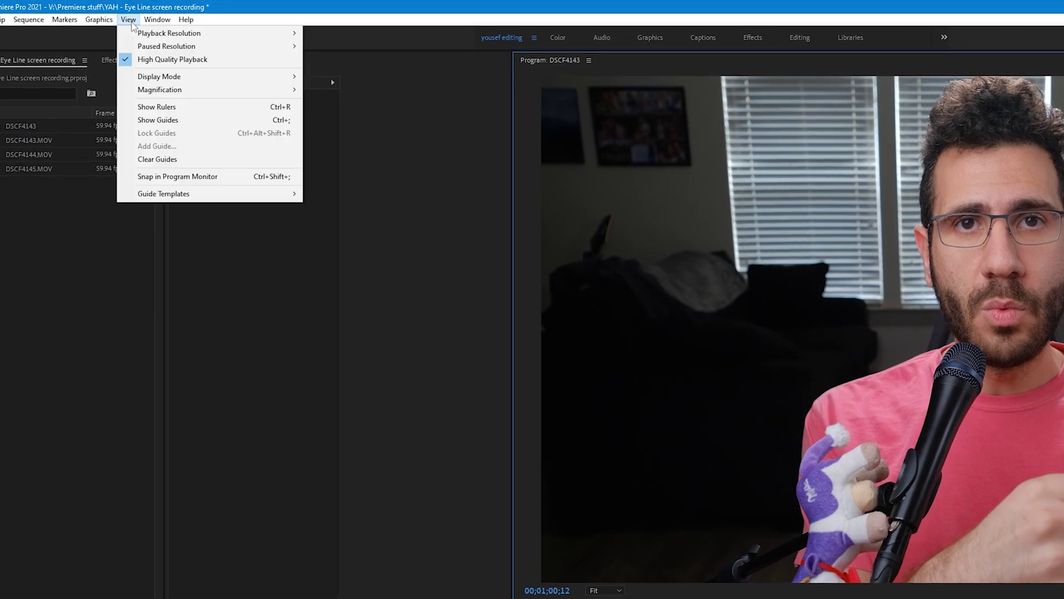
pyautogui.click(158, 106)
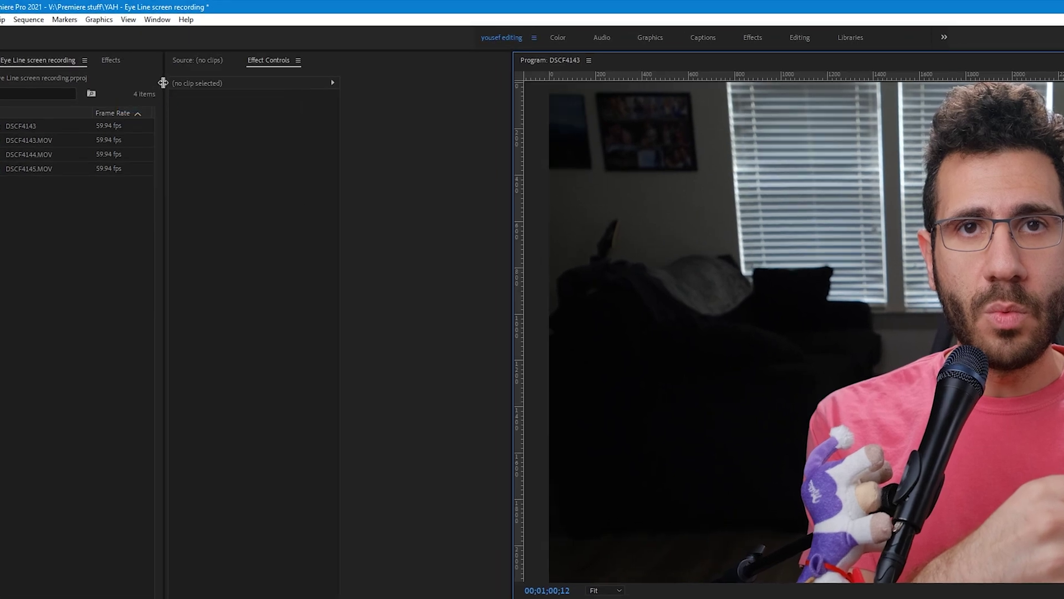
pyautogui.click(128, 20)
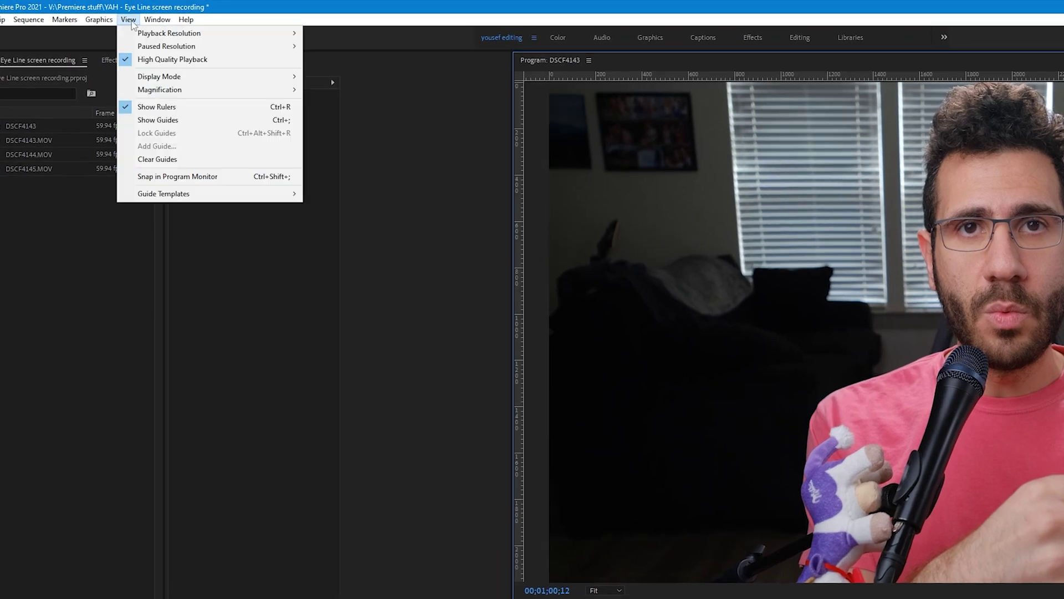
pyautogui.click(182, 120)
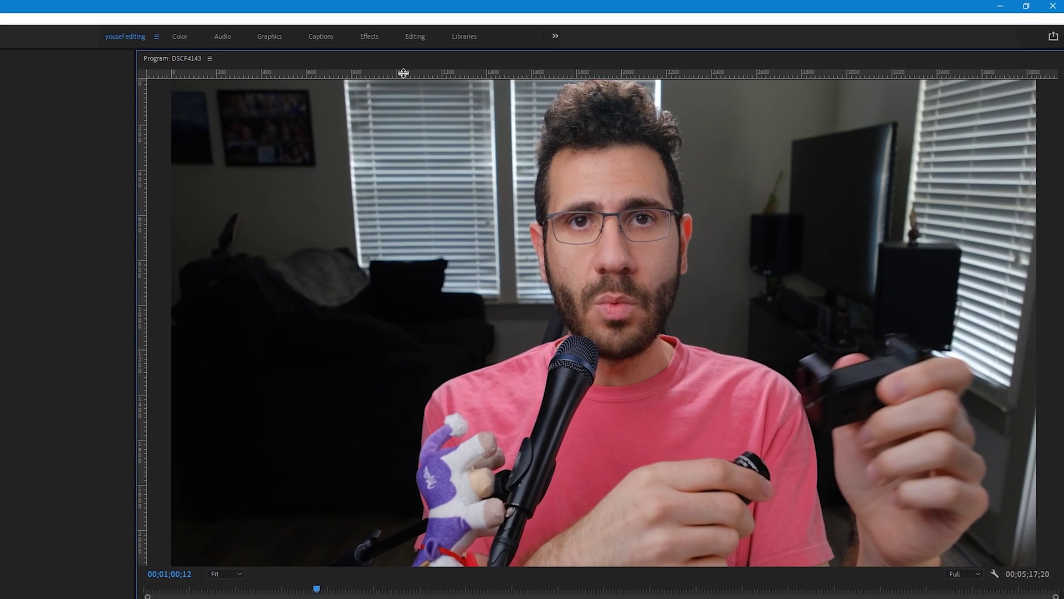
pyautogui.moveTo(436, 73); pyautogui.dragTo(423, 207)
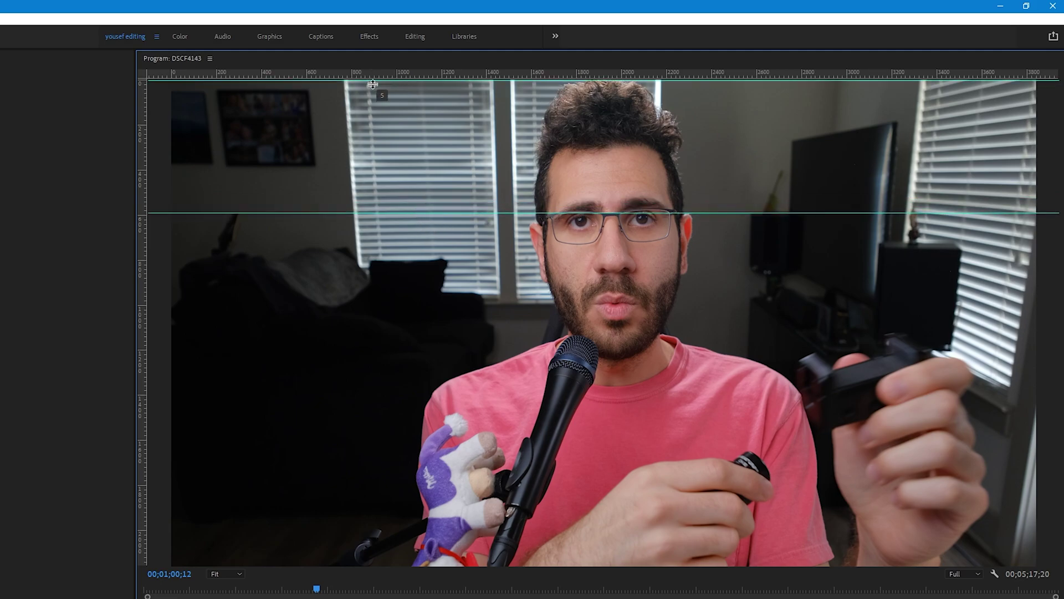
pyautogui.moveTo(373, 84); pyautogui.dragTo(391, 226)
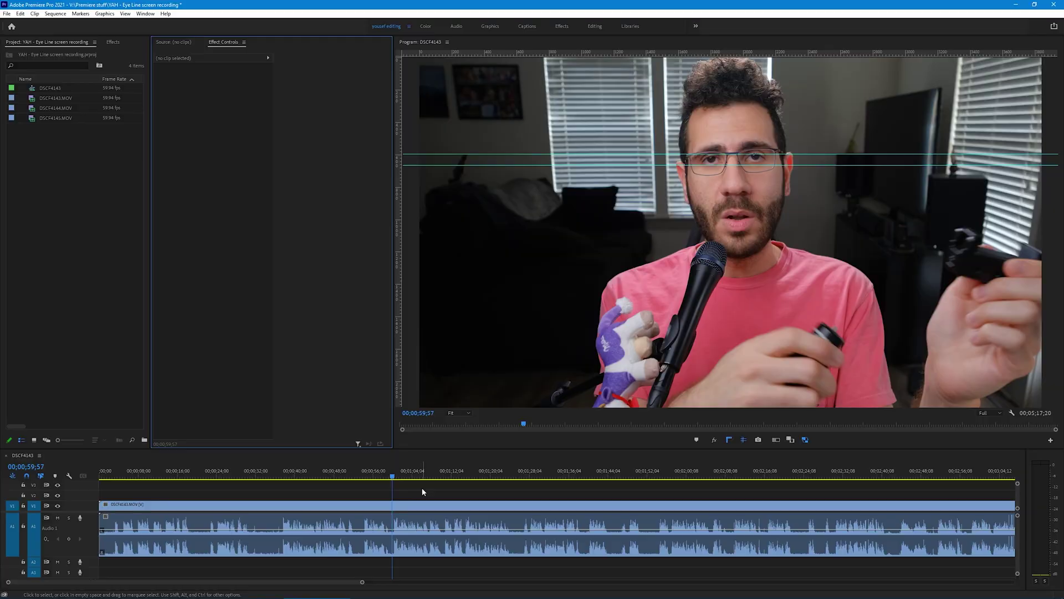
# Split the DSCF4143 clip twice with Ctrl+K and select the short middle piece
pyautogui.click(420, 492)
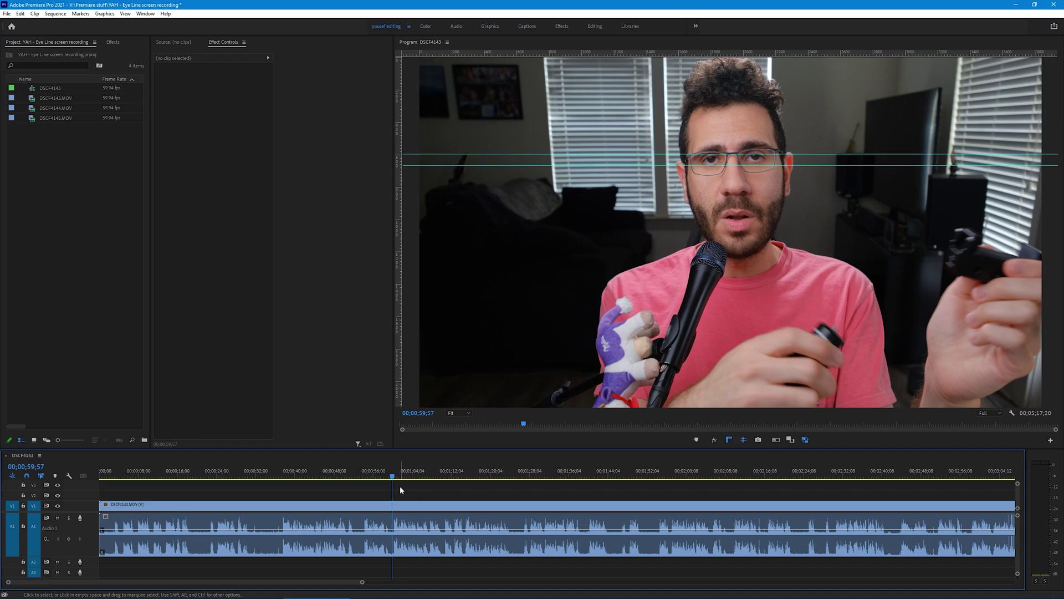
pyautogui.hotkey('ctrl', 'k')
pyautogui.click(404, 513)
pyautogui.click(400, 476)
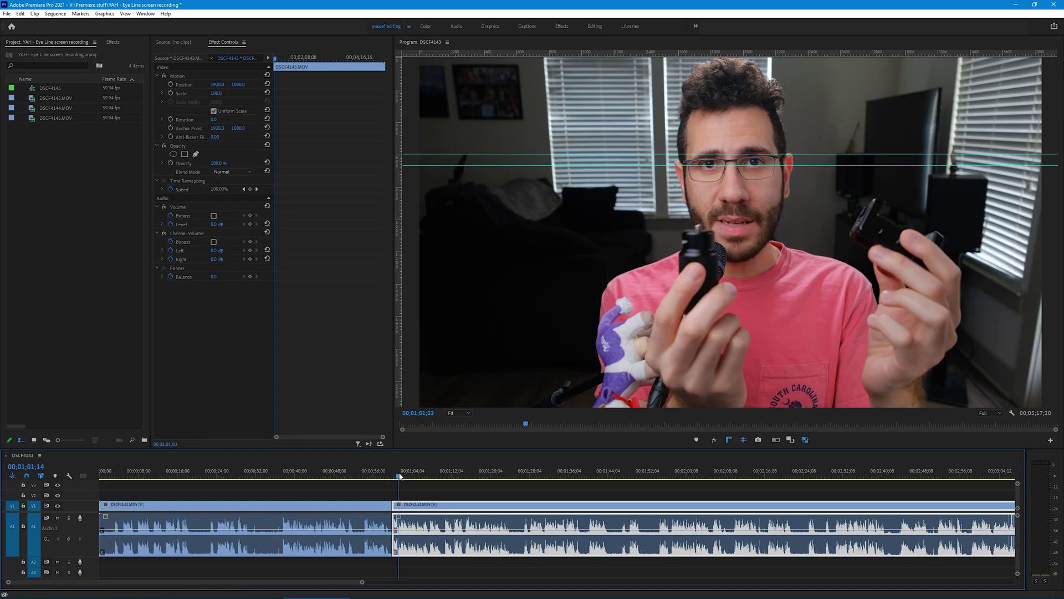
pyautogui.hotkey('ctrl', 'k')
pyautogui.click(396, 513)
pyautogui.press('Up')
pyautogui.press('=')
pyautogui.press('=')
pyautogui.press('=')
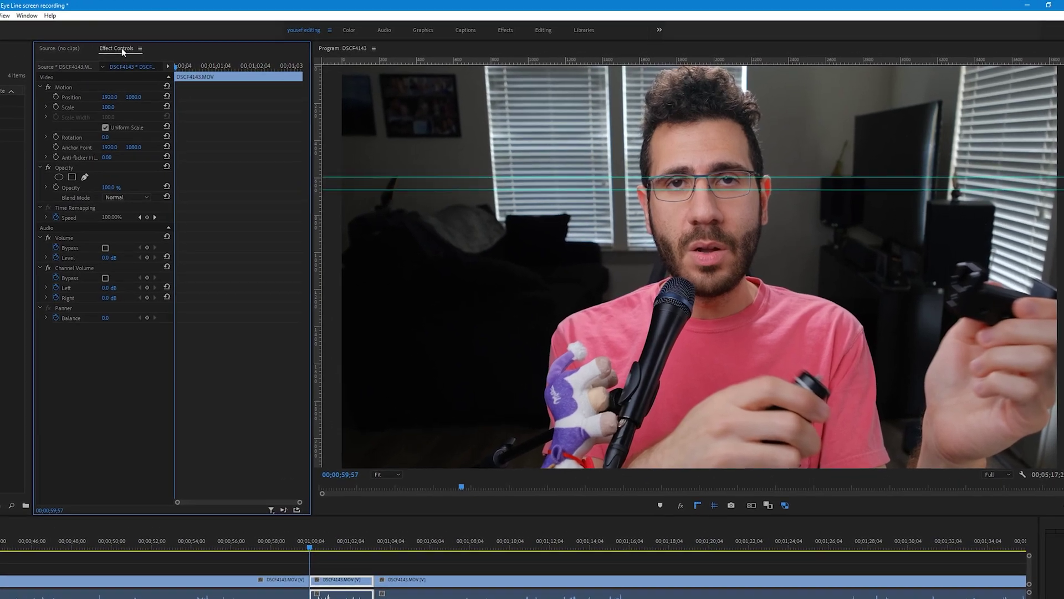
# Scale the middle piece to 120 and set Position Y to 1176 so the eyes meet the guides
pyautogui.click(173, 75)
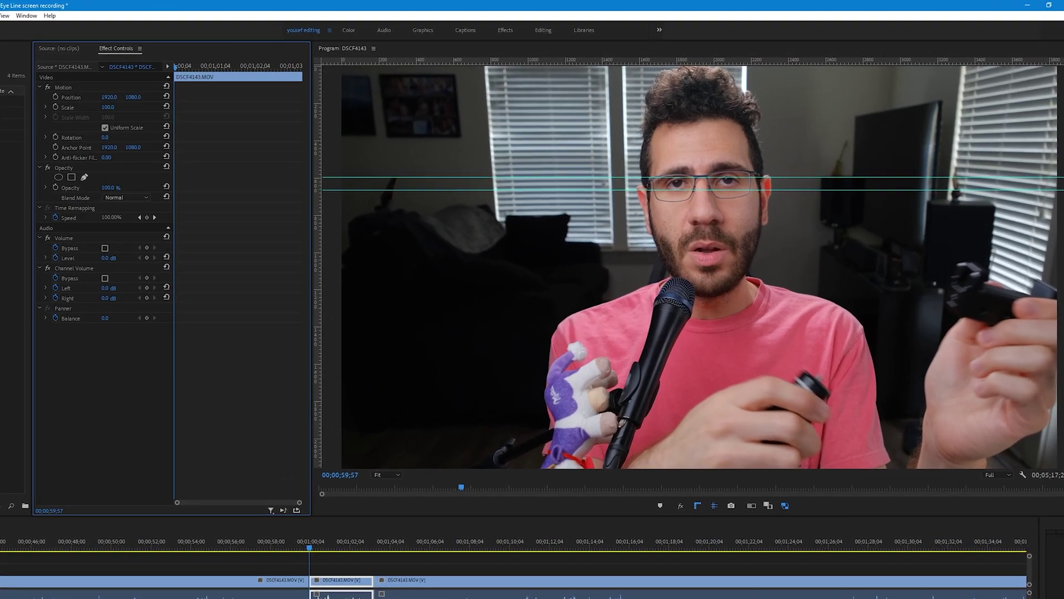
pyautogui.moveTo(108, 107); pyautogui.dragTo(118, 107)
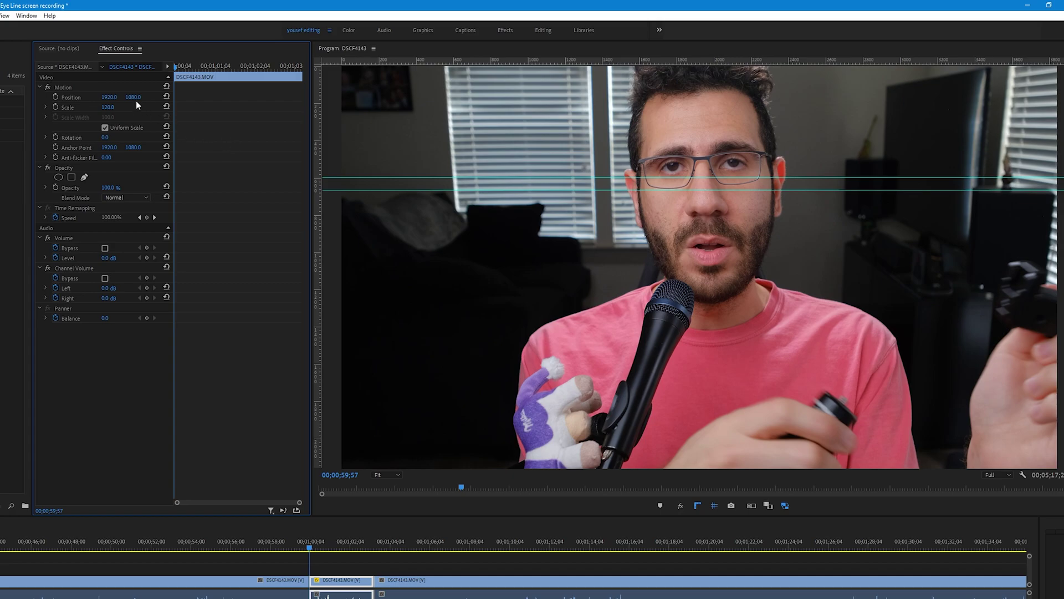
pyautogui.moveTo(133, 97); pyautogui.dragTo(186, 97)
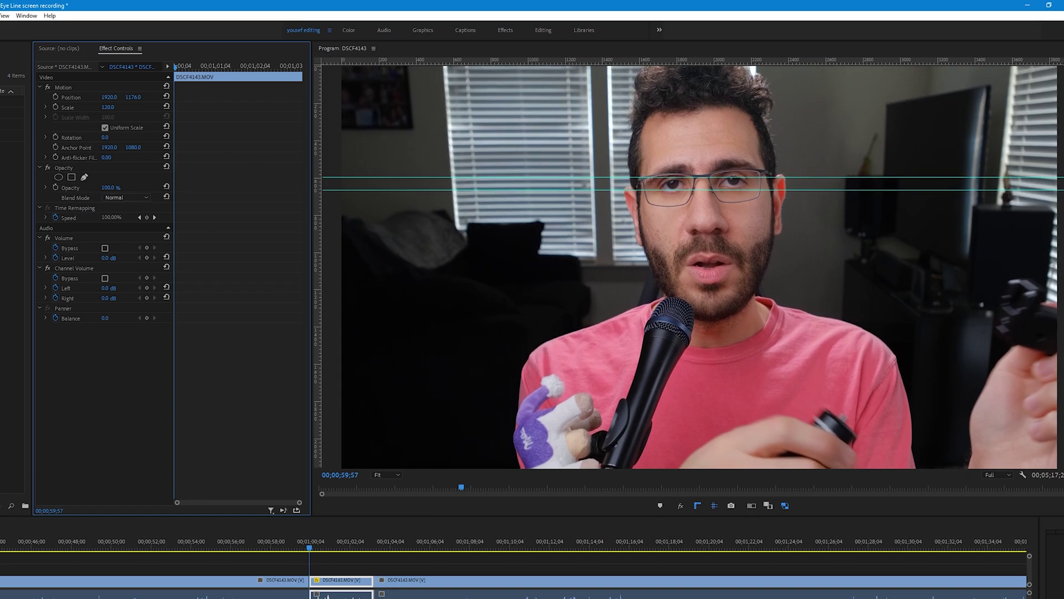
pyautogui.click(451, 376)
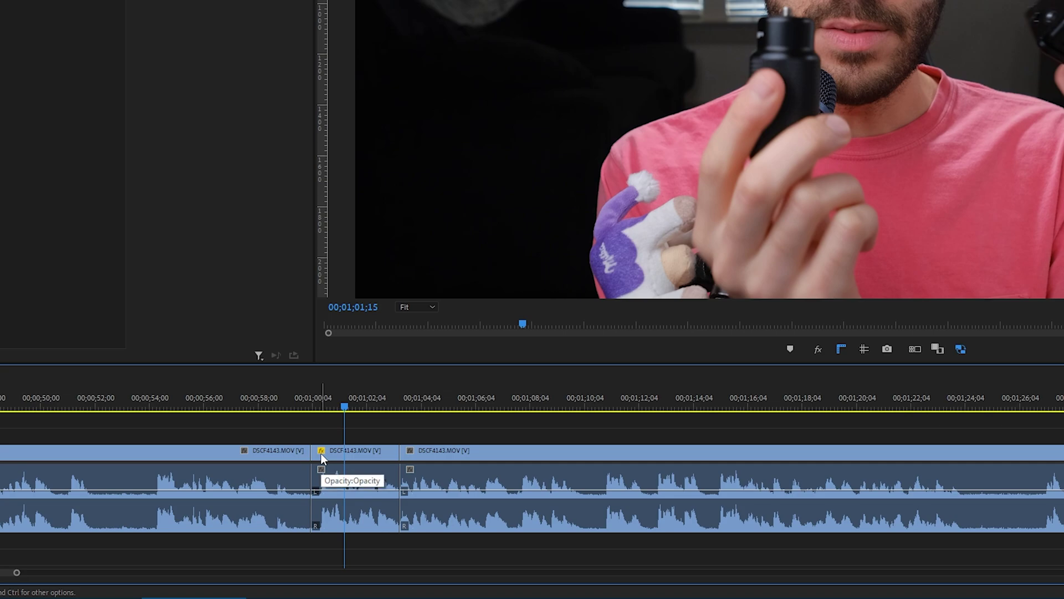
# Cut a second short section later in the clip and paste the punch-in's Motion attributes onto it
pyautogui.click(321, 453)
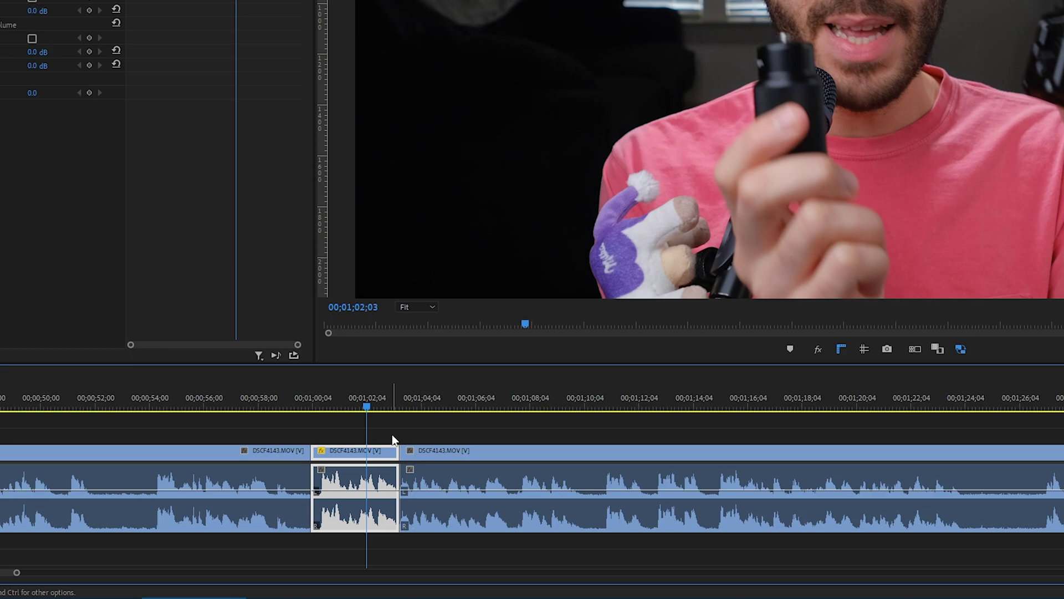
pyautogui.moveTo(629, 396); pyautogui.dragTo(693, 391)
pyautogui.hotkey('ctrl', 'k')
pyautogui.hotkey('ctrl', 'k')
pyautogui.click(378, 454)
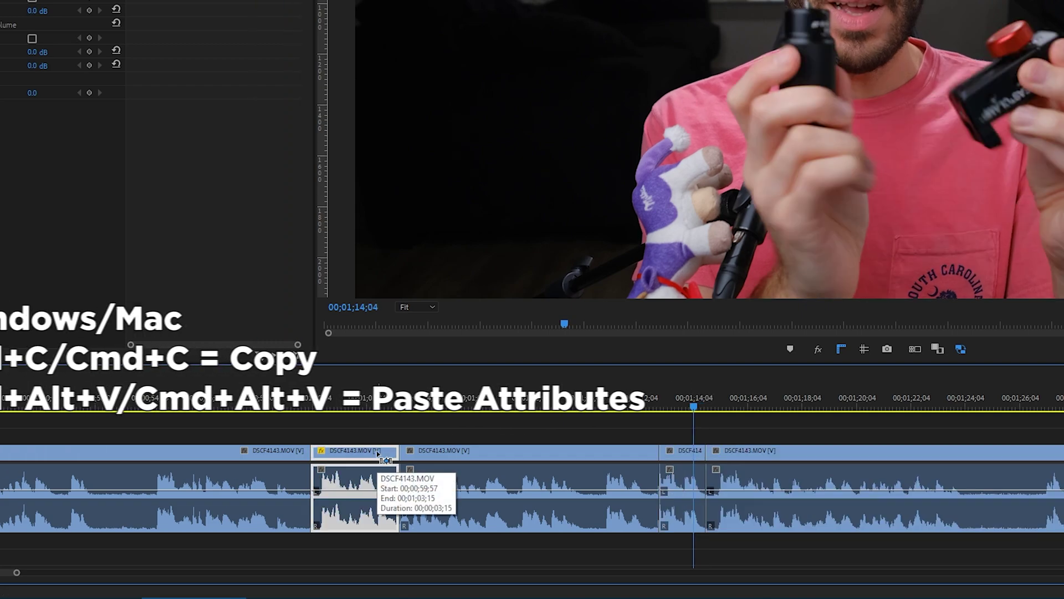
pyautogui.click(674, 461)
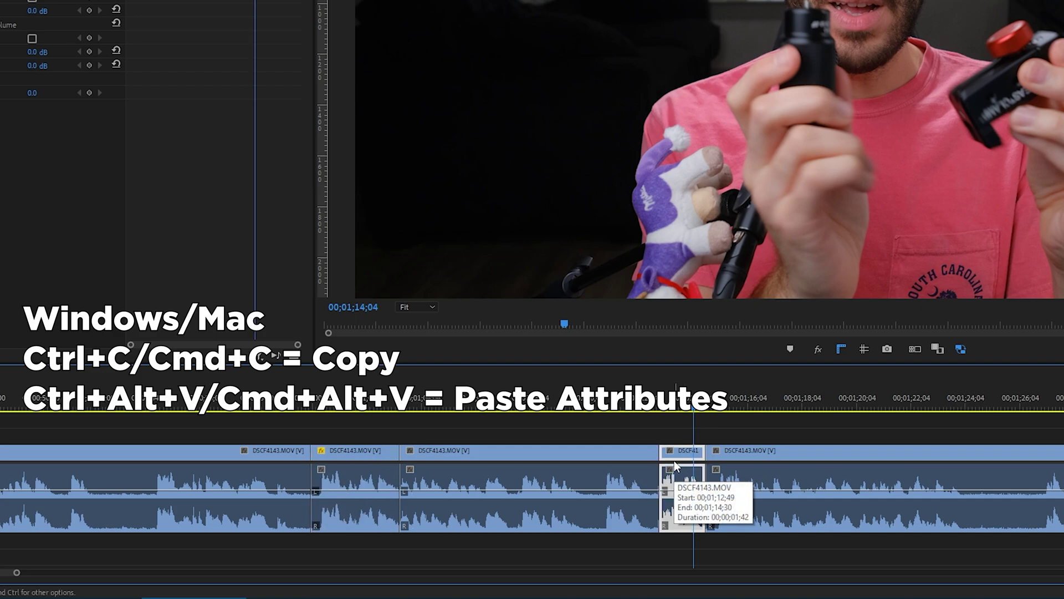
pyautogui.hotkey('ctrl', 'alt', 'v')
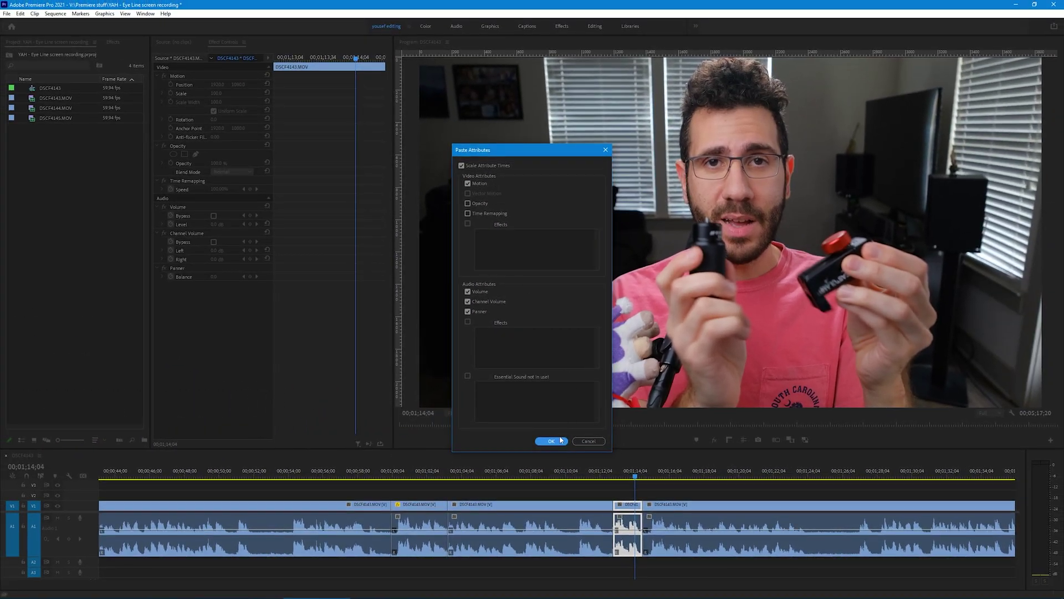
pyautogui.click(551, 441)
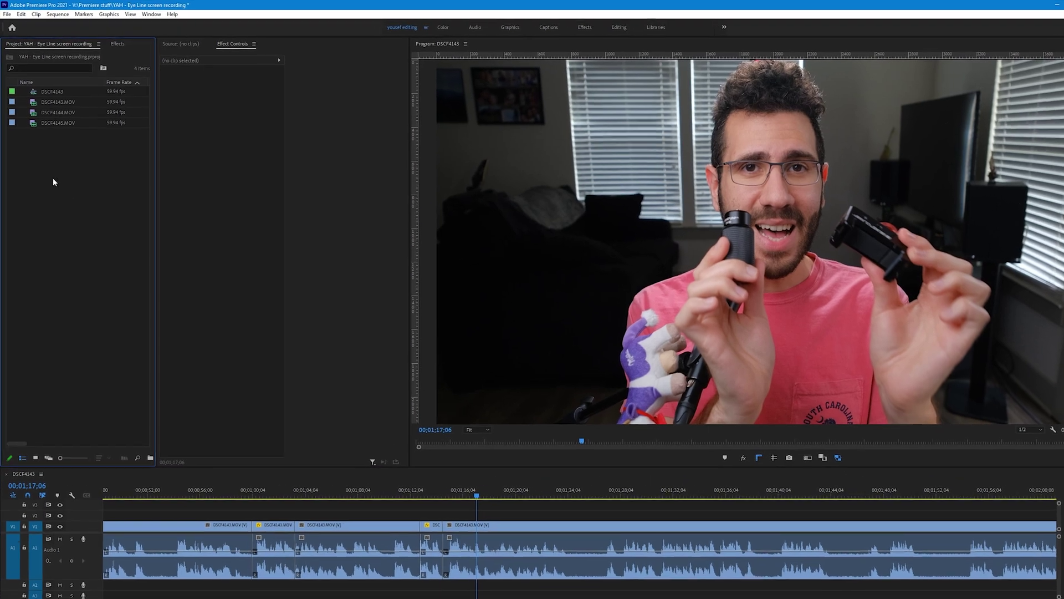
# Create a new 3840×2160 adjustment layer in the Project panel
pyautogui.rightClick(53, 182)
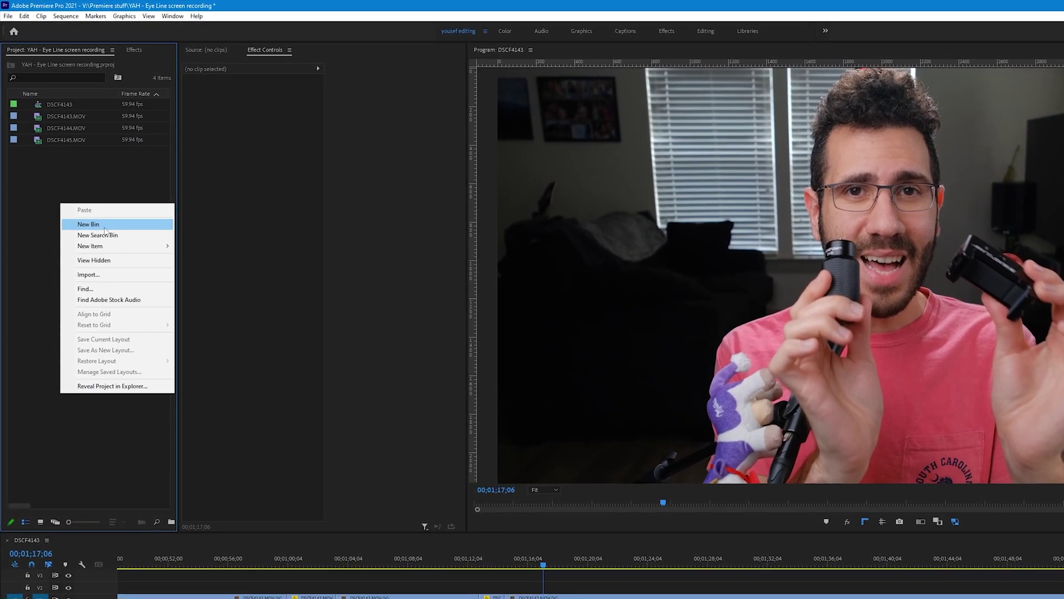
pyautogui.moveTo(106, 220)
pyautogui.click(214, 278)
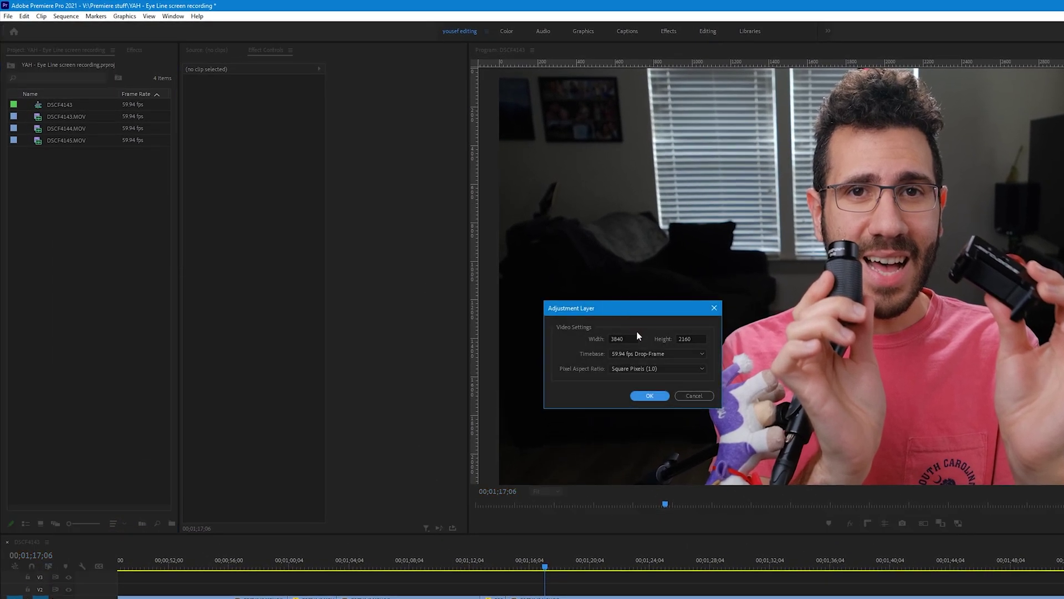
pyautogui.click(649, 396)
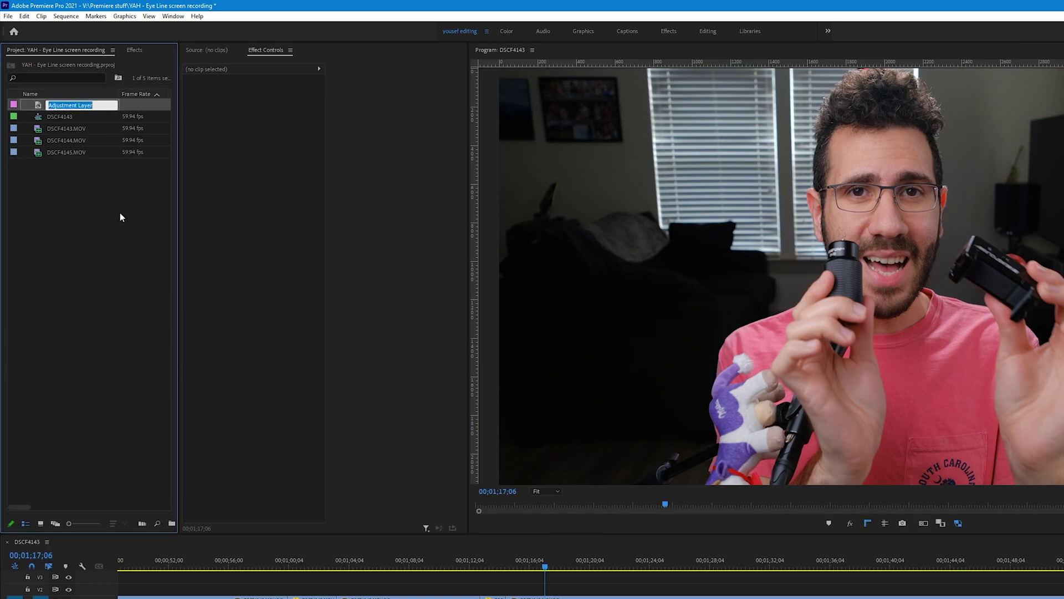
# Rename the adjustment layer '20% Punch In' and give it a yellow label
pyautogui.write('20% Push In')
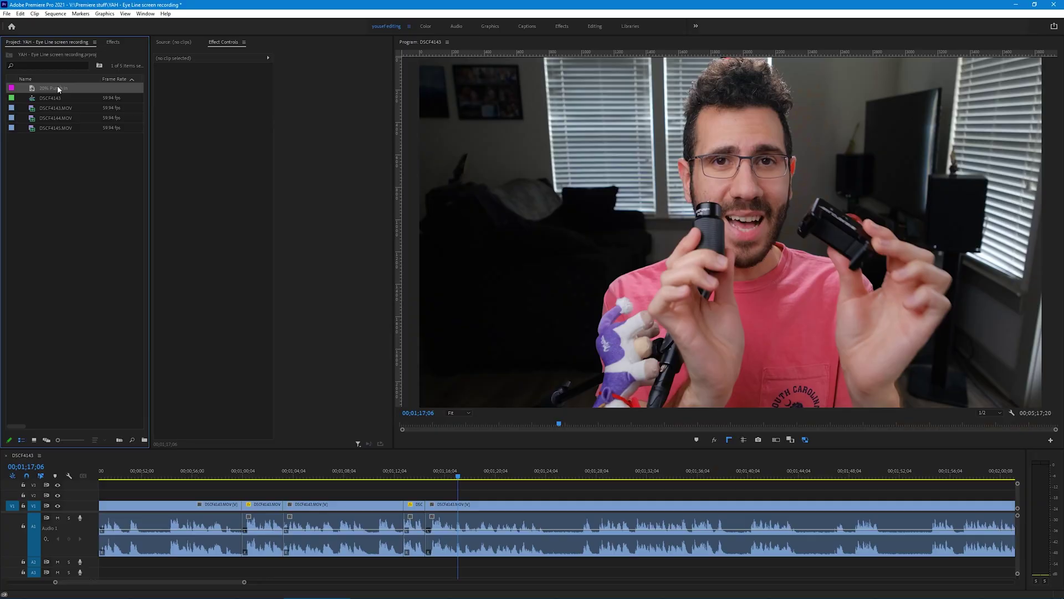
pyautogui.rightClick(58, 88)
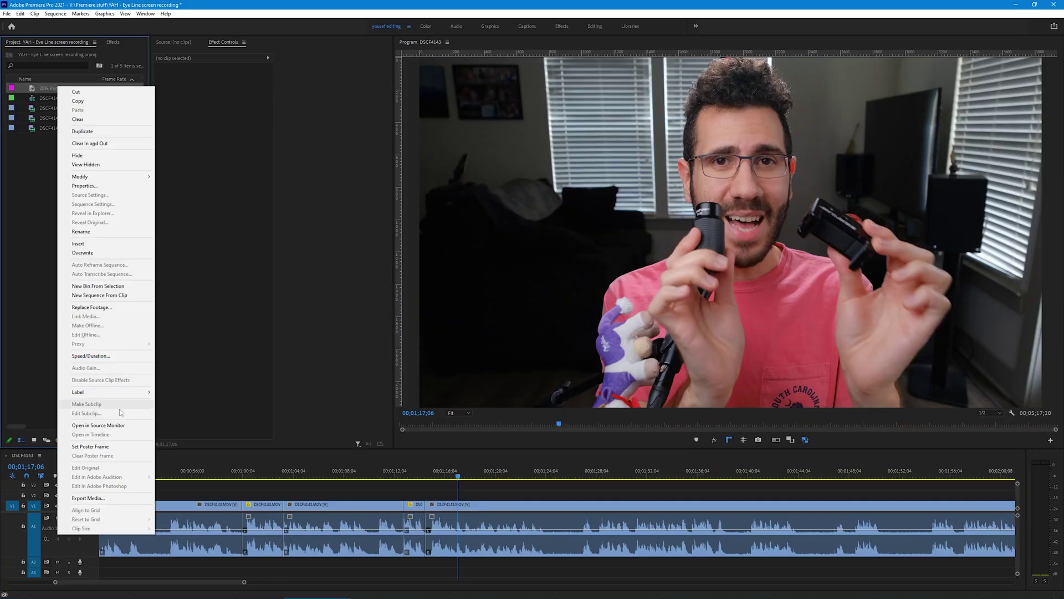
pyautogui.moveTo(122, 396)
pyautogui.click(188, 541)
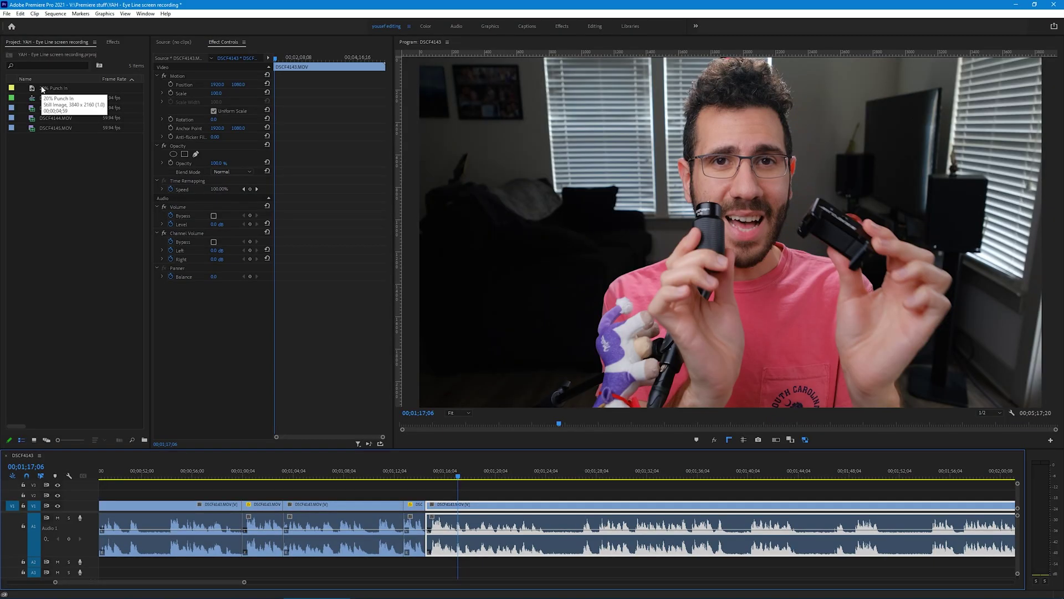
# Place the 20% Punch In adjustment layer on V2 above the talking-head clip
pyautogui.moveTo(42, 89); pyautogui.dragTo(420, 487)
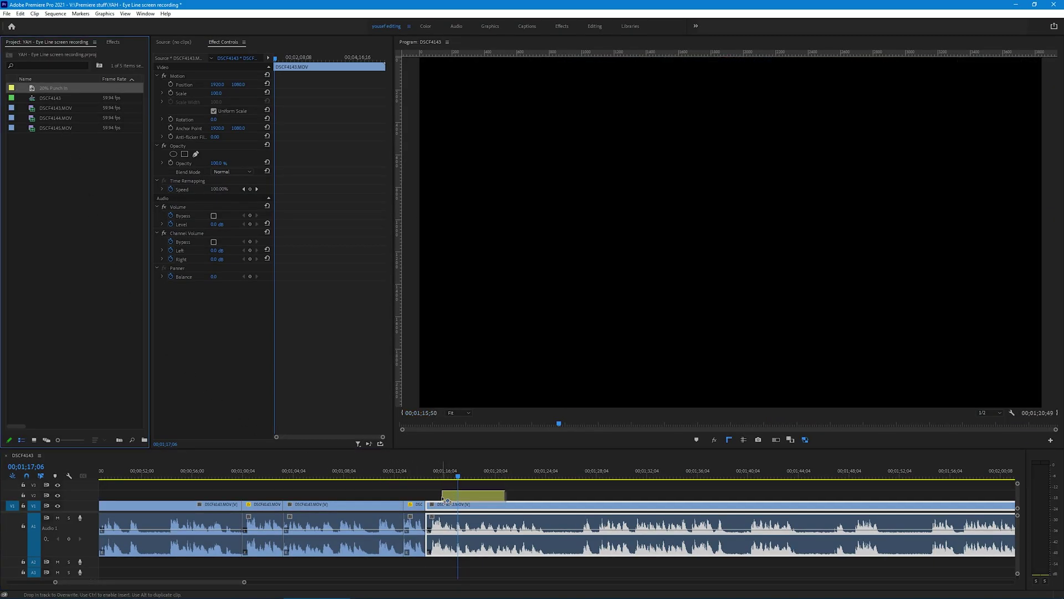
pyautogui.moveTo(441, 500); pyautogui.dragTo(454, 494)
pyautogui.press('=')
# Find Transform in the Effects panel and apply it to the adjustment layer
pyautogui.click(112, 41)
pyautogui.click(70, 53)
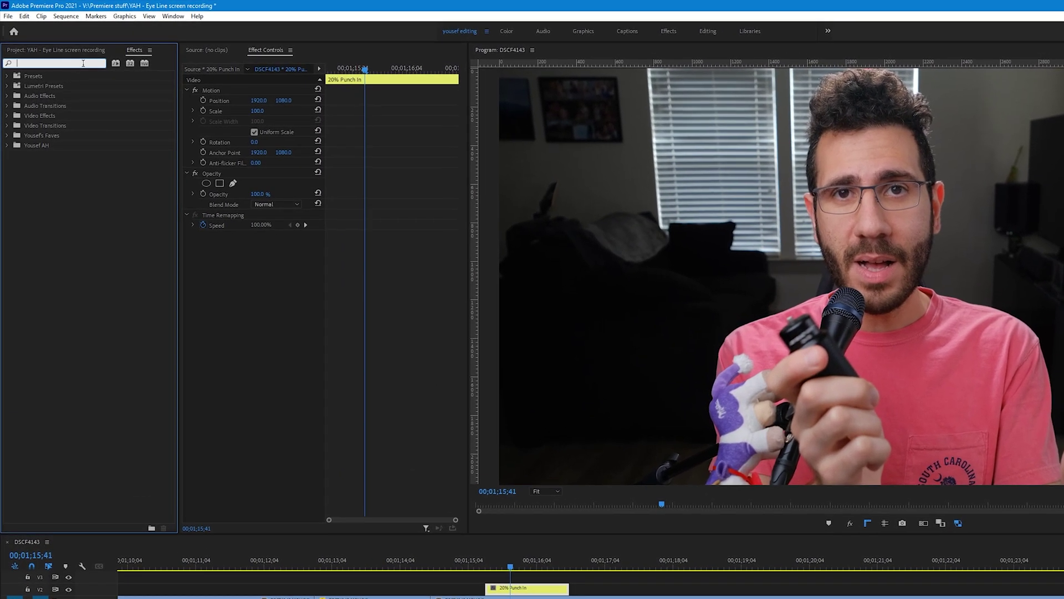
pyautogui.write('transform')
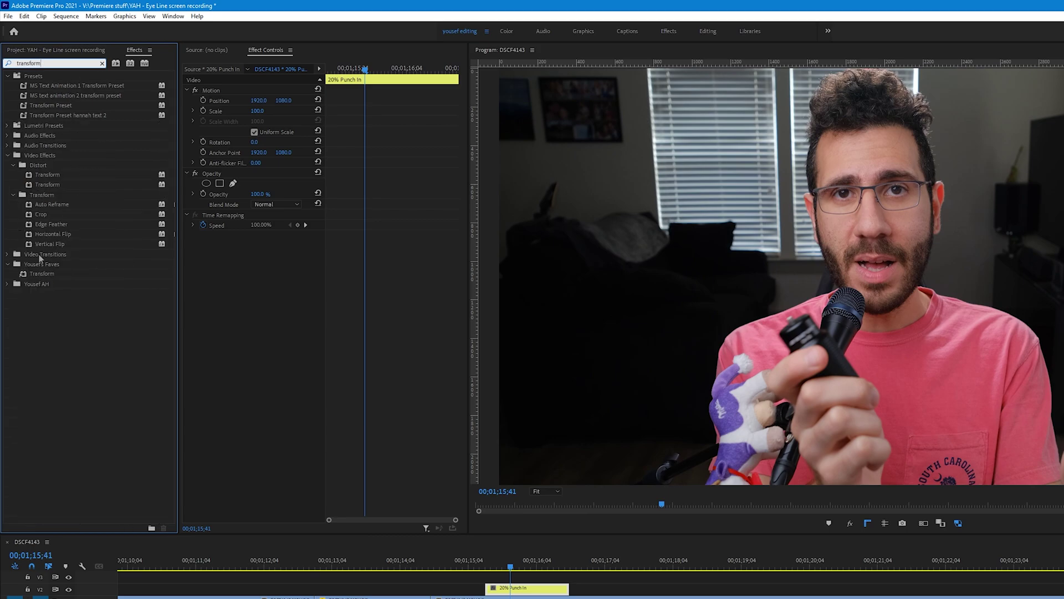
pyautogui.moveTo(41, 273); pyautogui.dragTo(240, 315)
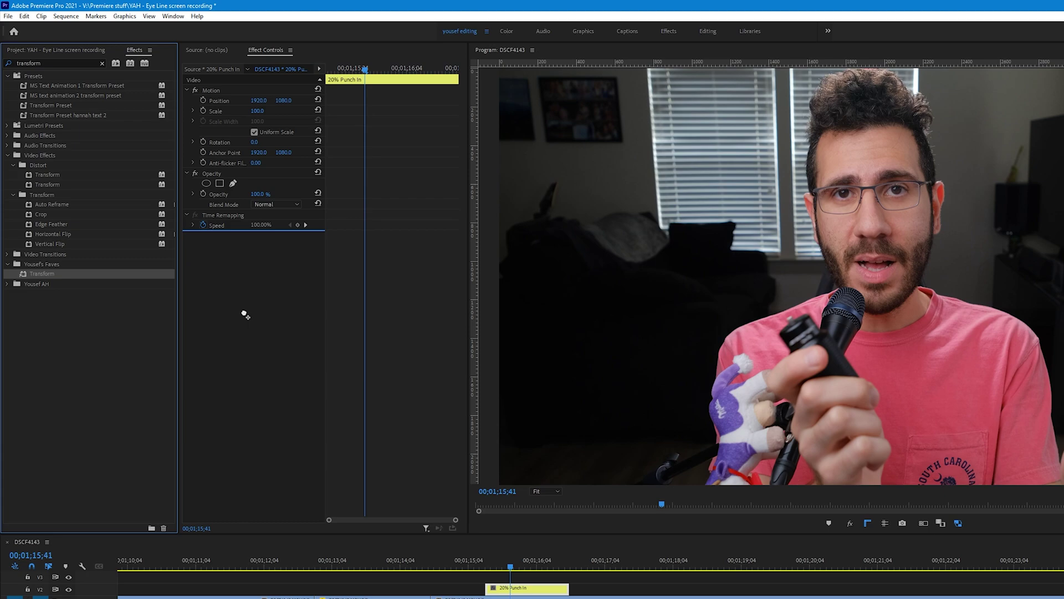
pyautogui.moveTo(244, 316); pyautogui.dragTo(236, 301)
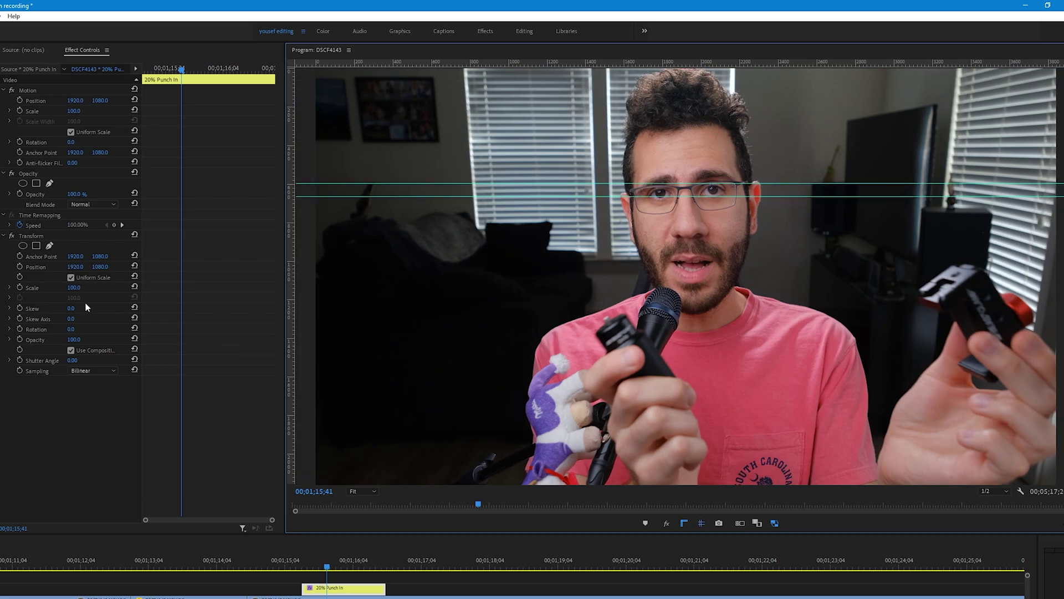
# Set the Transform anchor point and position to 1920, 595 at the speaker's eye line
pyautogui.click(43, 256)
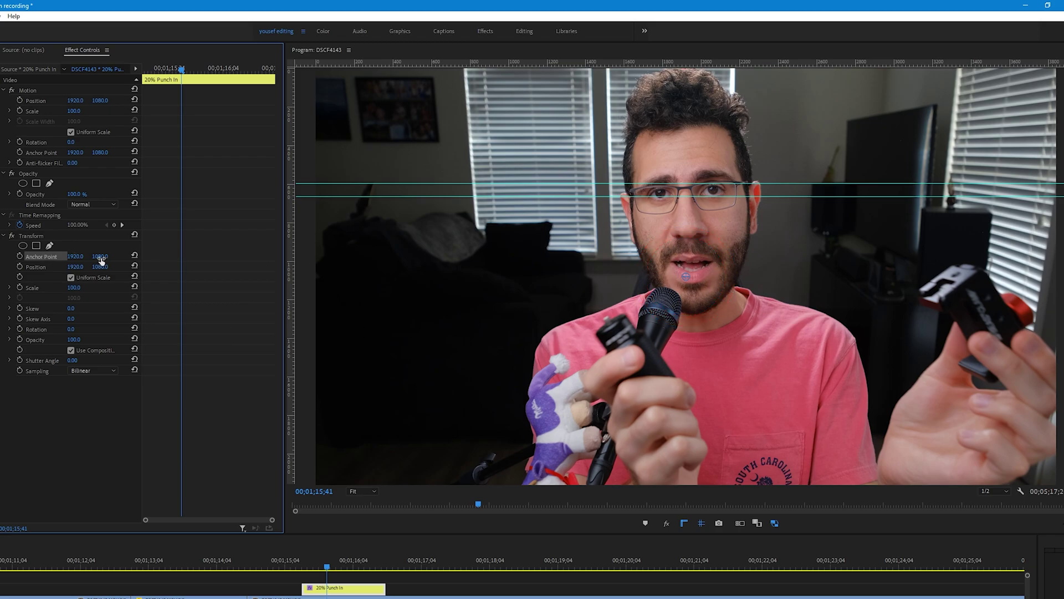
pyautogui.moveTo(100, 256); pyautogui.dragTo(3, 256)
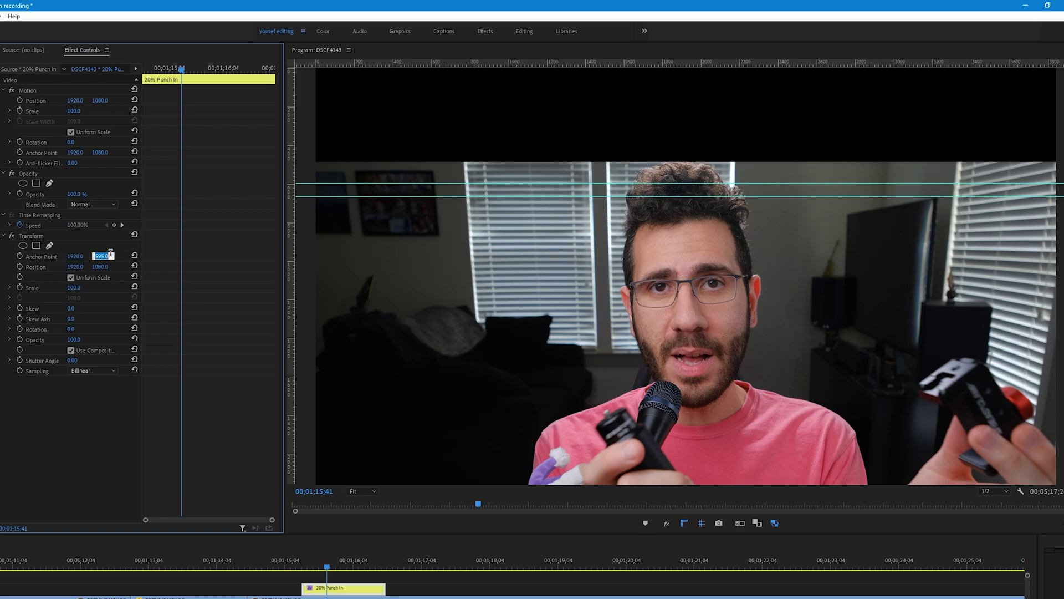
pyautogui.click(102, 256)
pyautogui.press('Return')
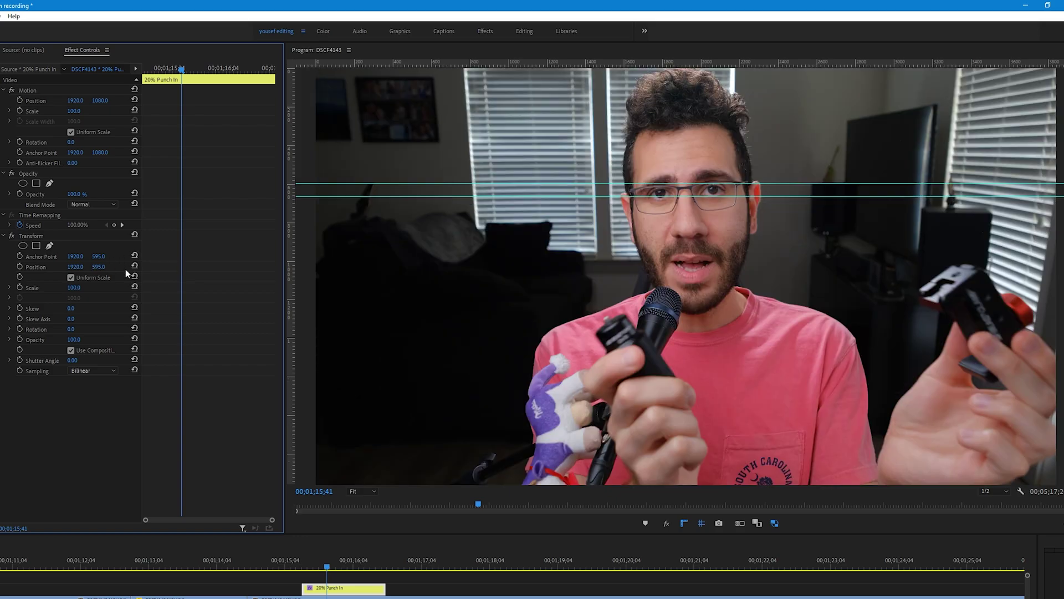
pyautogui.click(72, 288)
pyautogui.press('Return')
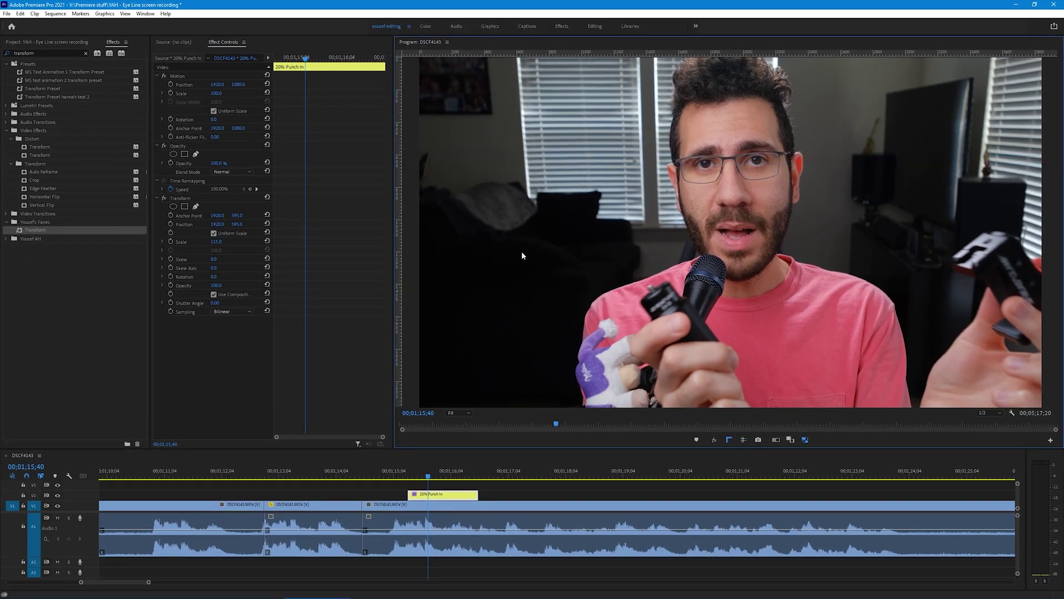
pyautogui.click(389, 472)
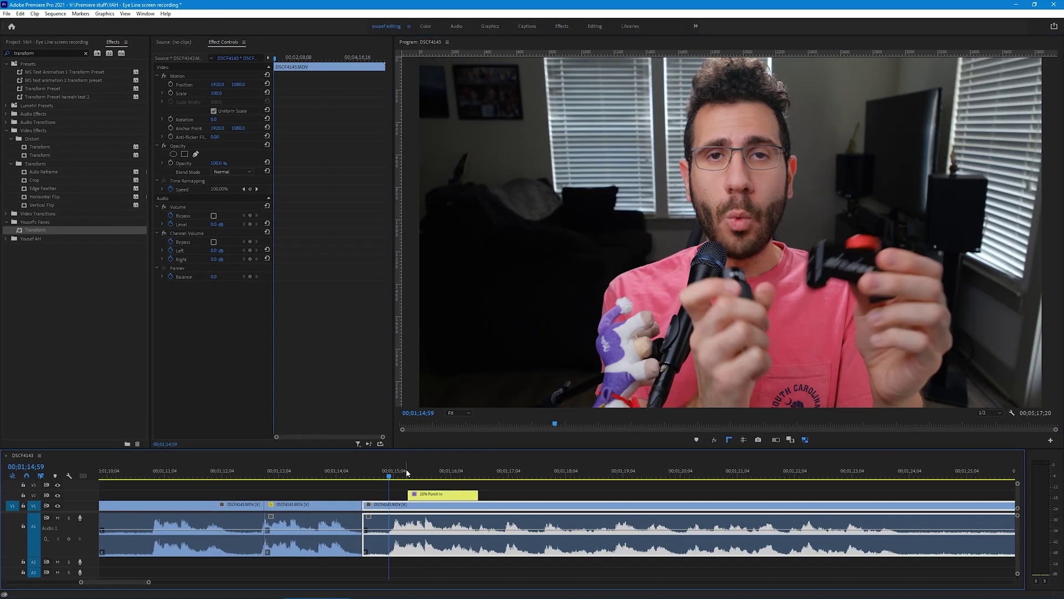
pyautogui.press('space')
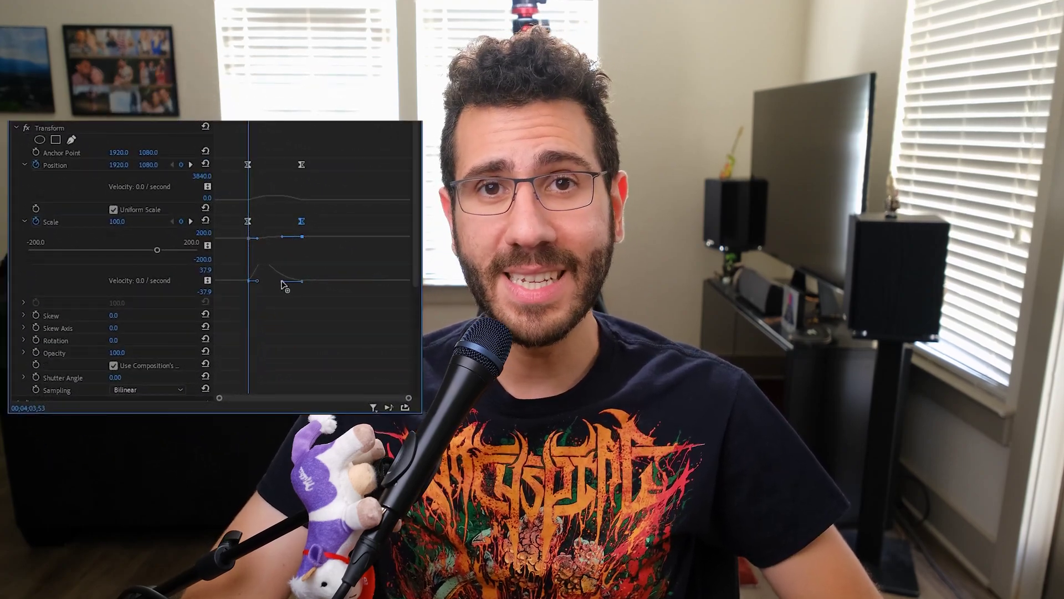
pyautogui.click(301, 165)
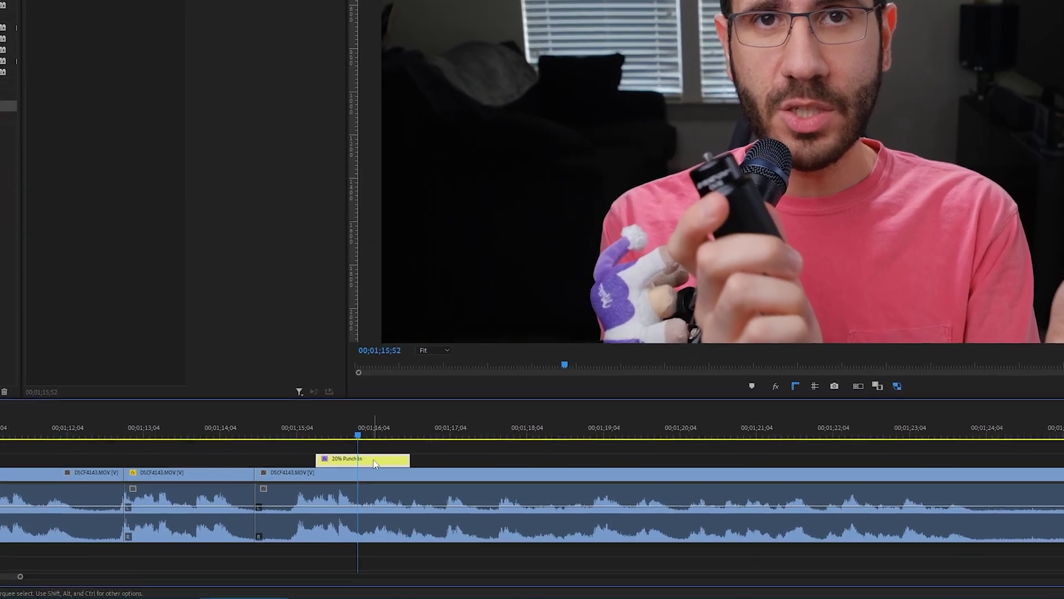
# Alt-drag copies of the 20% Punch In clip to around 00;01;20 and up onto V3
pyautogui.click(414, 496)
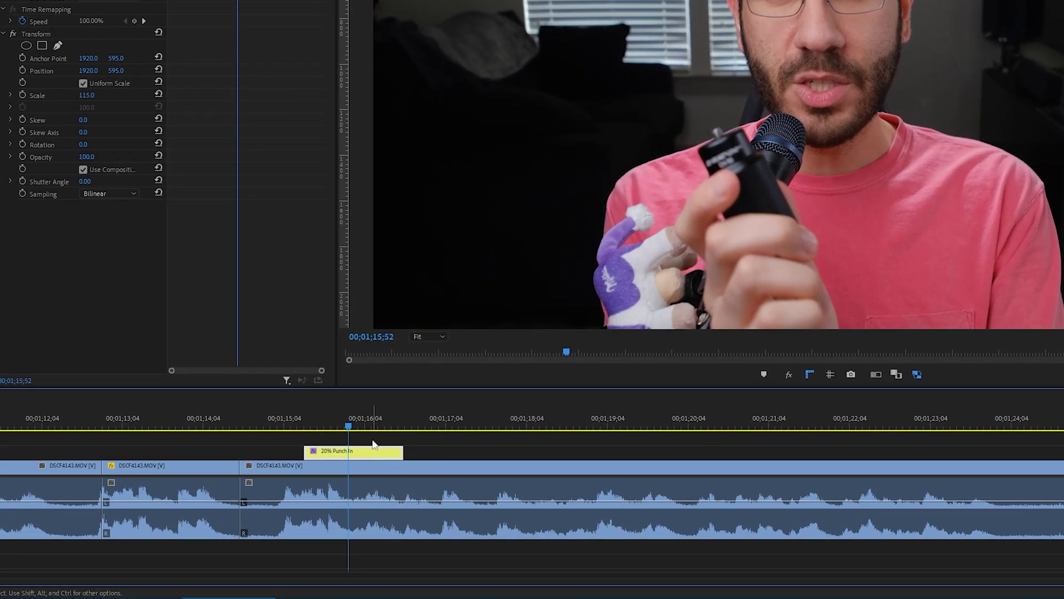
pyautogui.moveTo(362, 456); pyautogui.dragTo(700, 456)
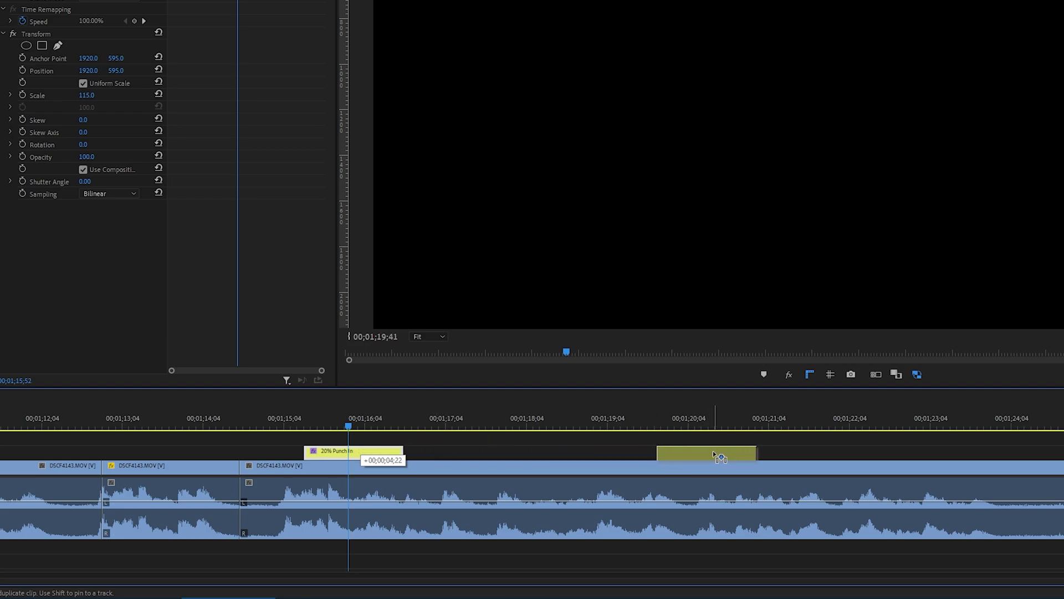
pyautogui.moveTo(719, 456); pyautogui.dragTo(719, 456)
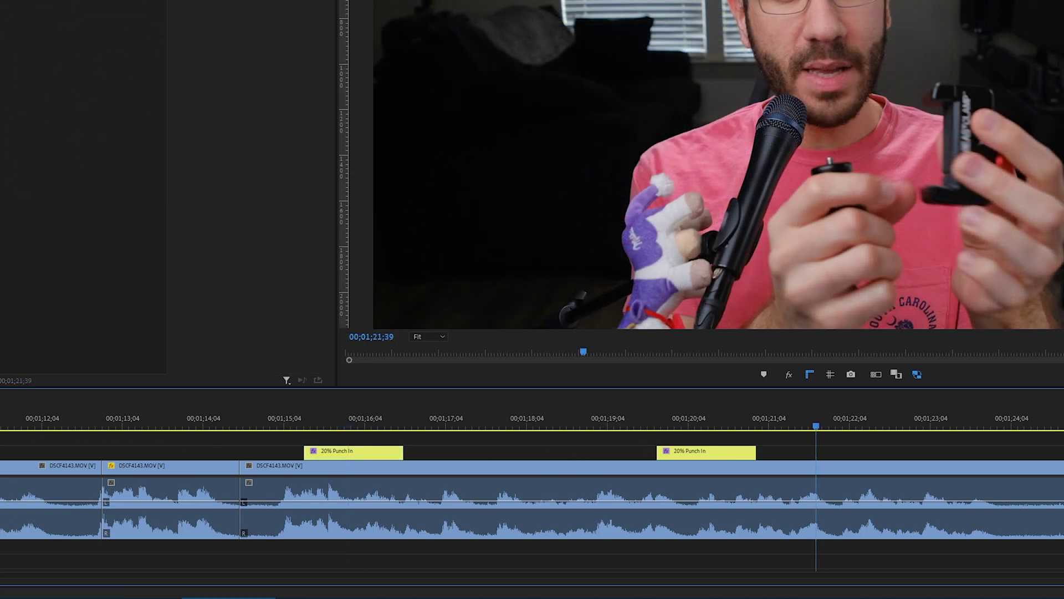
pyautogui.moveTo(380, 456); pyautogui.dragTo(382, 441)
pyautogui.moveTo(712, 458); pyautogui.dragTo(714, 441)
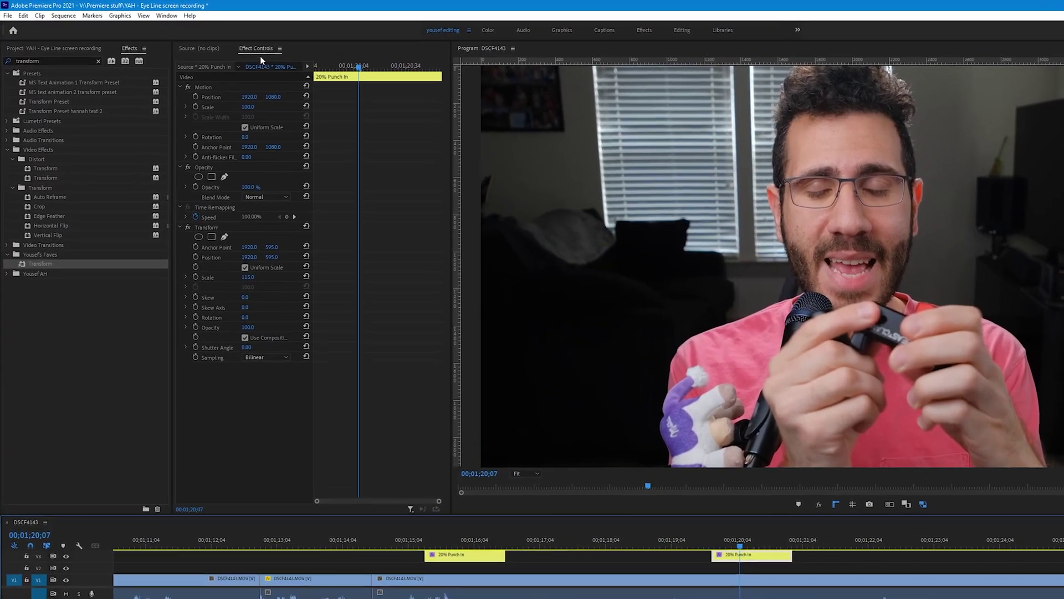
# Save the Transform settings as preset '20% Punch Client Name' and reveal it under Presets
pyautogui.click(225, 43)
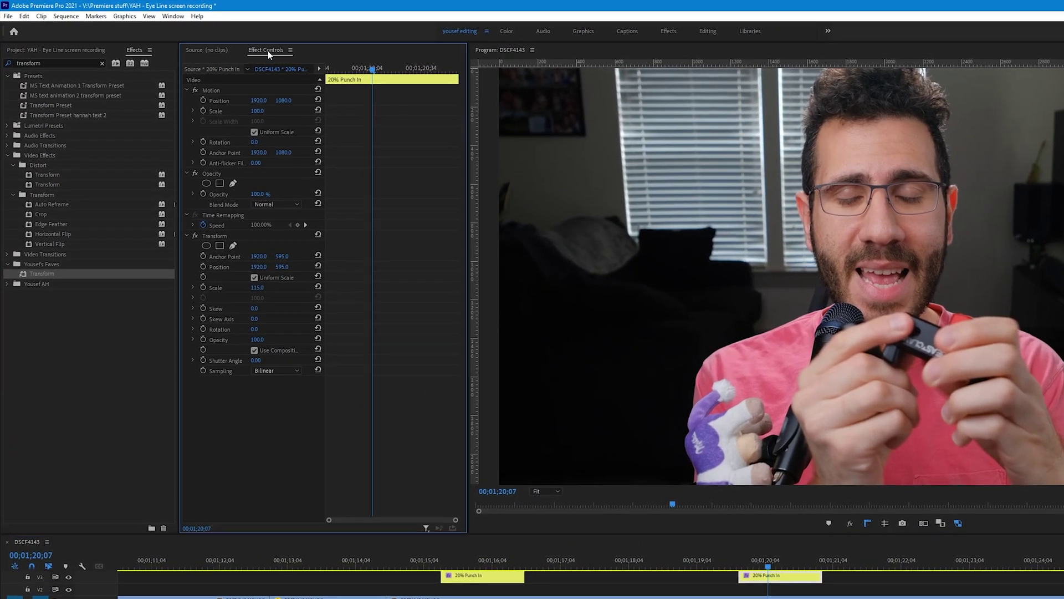
pyautogui.rightClick(219, 240)
pyautogui.click(251, 253)
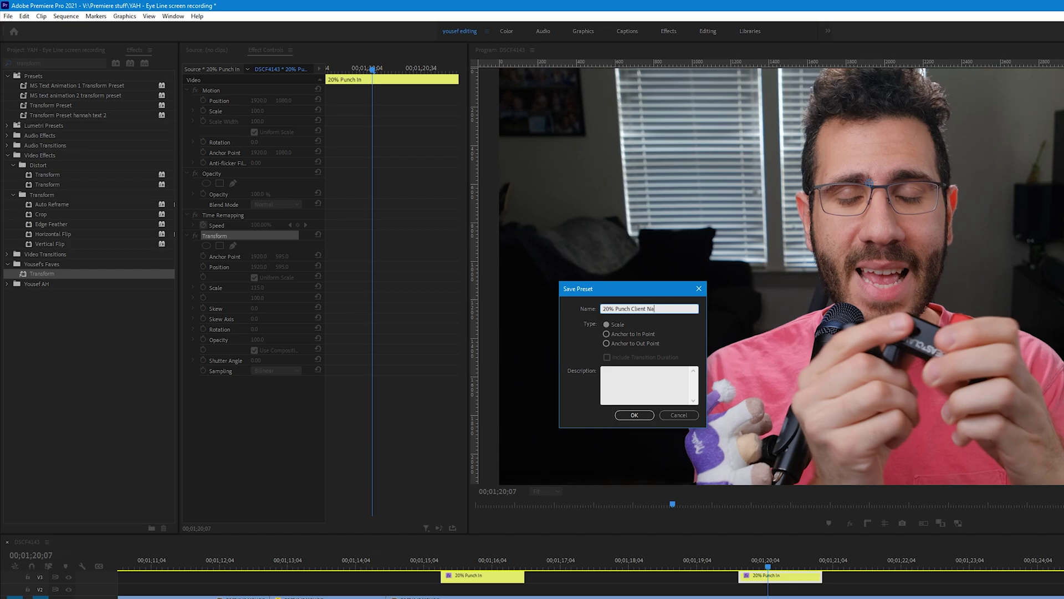
pyautogui.press('Return')
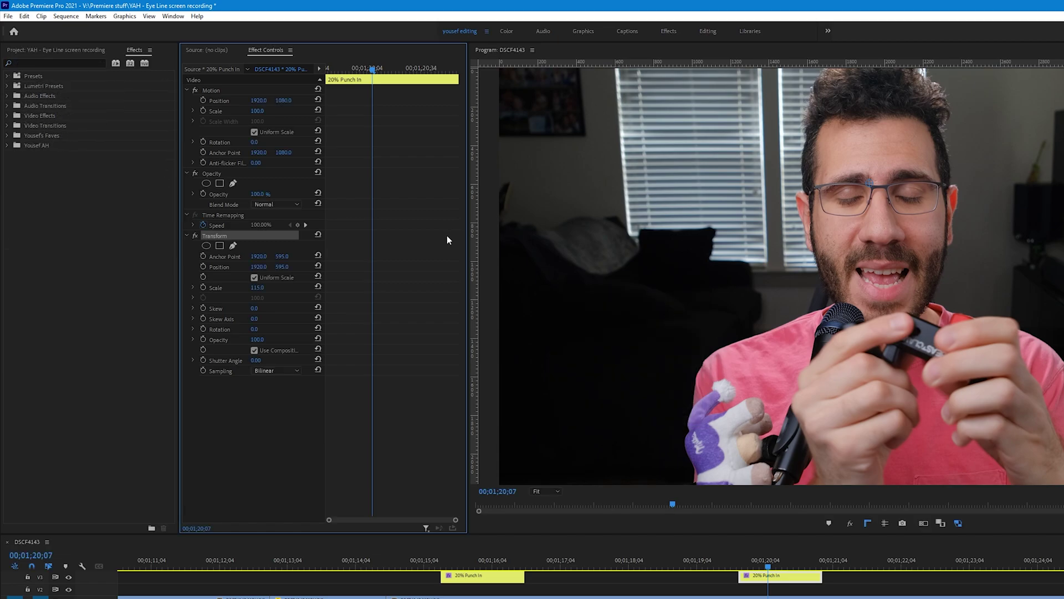
pyautogui.click(107, 192)
pyautogui.click(7, 77)
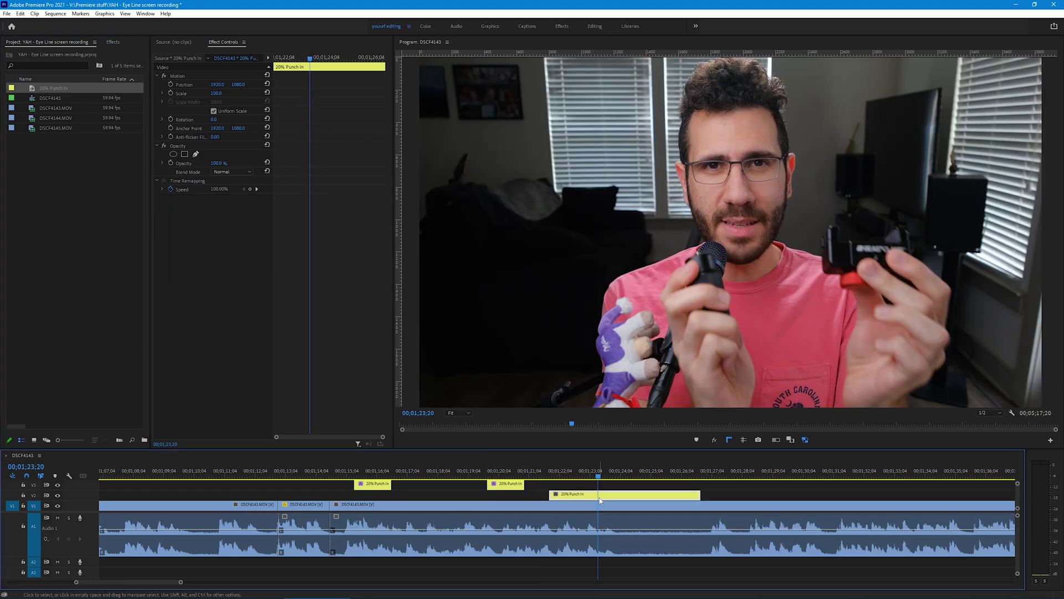
# Delete the leftover punch-in piece and apply the 20% Punch Client Name preset to the clip
pyautogui.press('Delete')
pyautogui.click(113, 41)
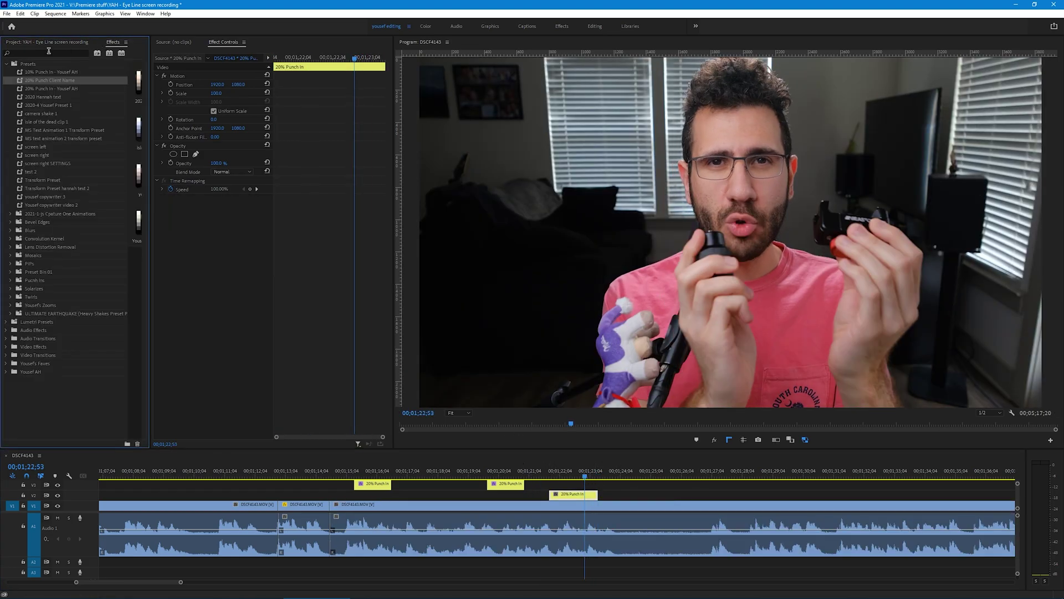
pyautogui.press('Up')
pyautogui.click(22, 82)
pyautogui.moveTo(241, 303); pyautogui.dragTo(247, 342)
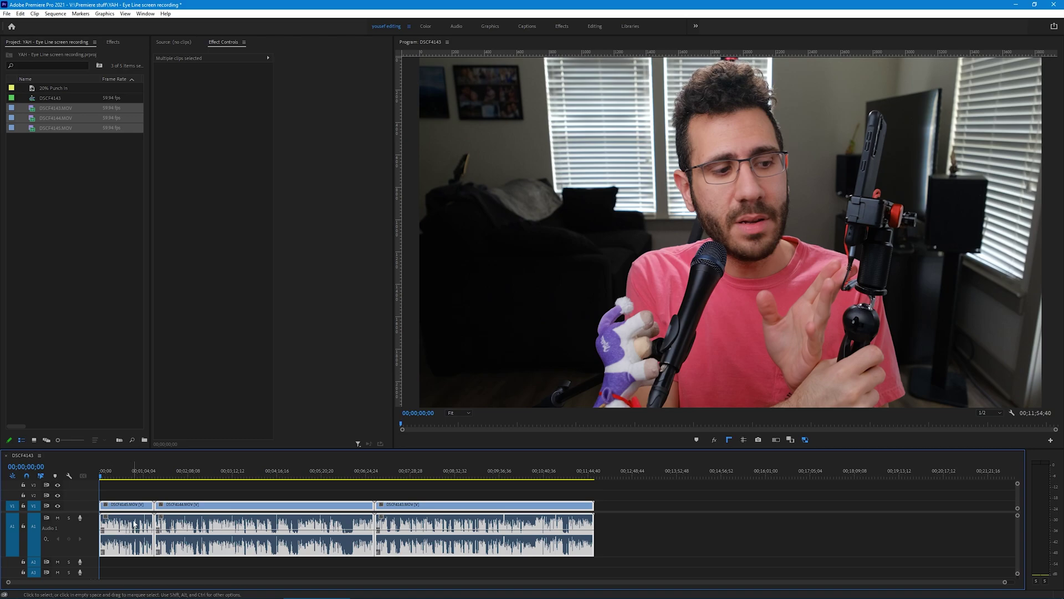
# Nest the three selected talking-head clips into a sequence named 'Talking Head Main'
pyautogui.rightClick(134, 523)
pyautogui.click(188, 289)
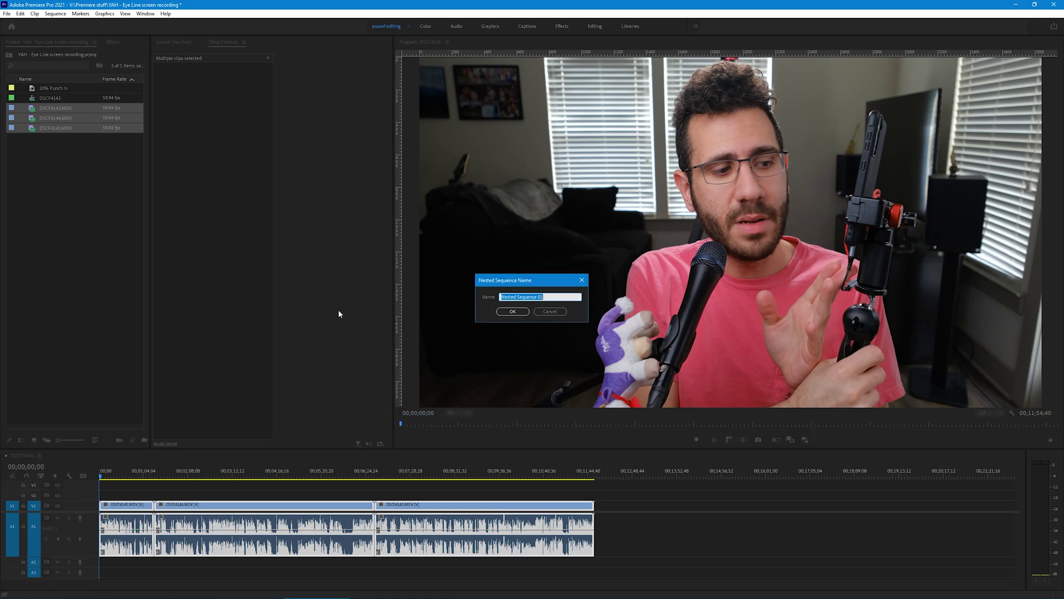
pyautogui.write('Talking head Main')
pyautogui.press('Return')
# Apply the Transform effect to the Talking Head Main nested clip
pyautogui.hotkey('shift', '7')
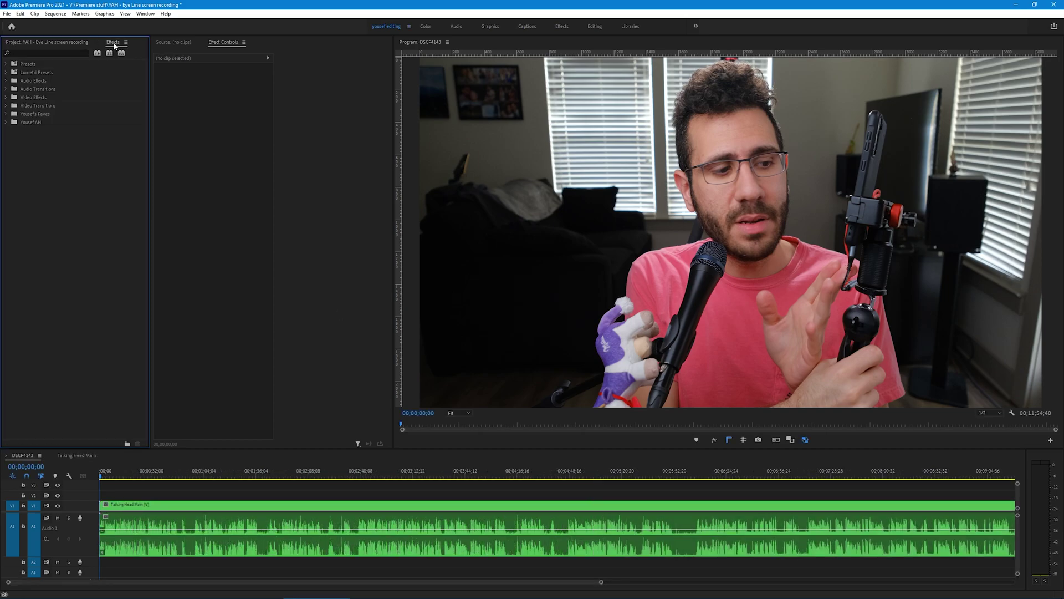
pyautogui.write('transform')
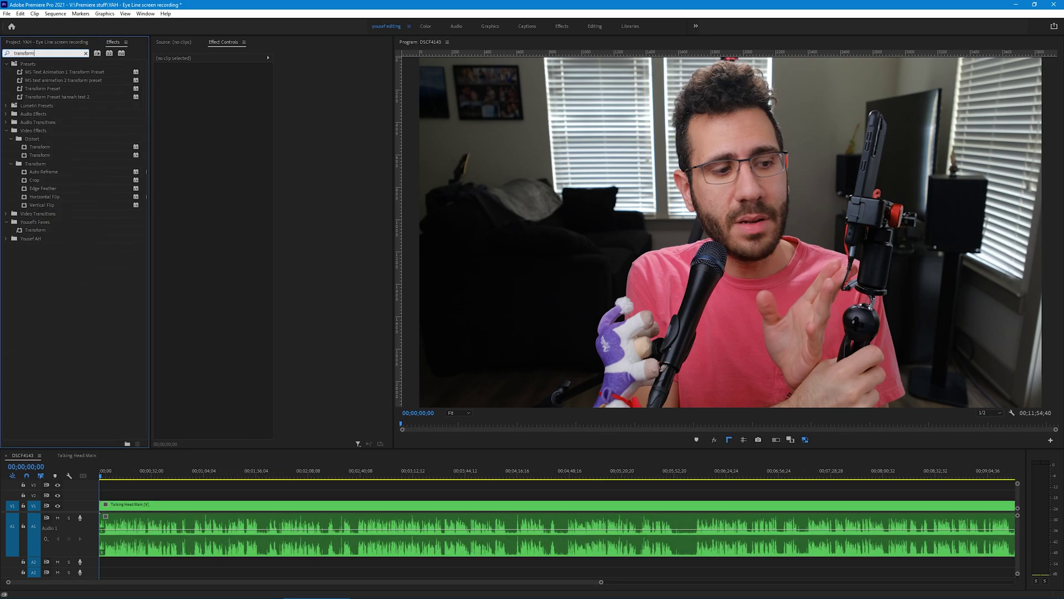
pyautogui.moveTo(31, 232); pyautogui.dragTo(136, 508)
pyautogui.click(118, 495)
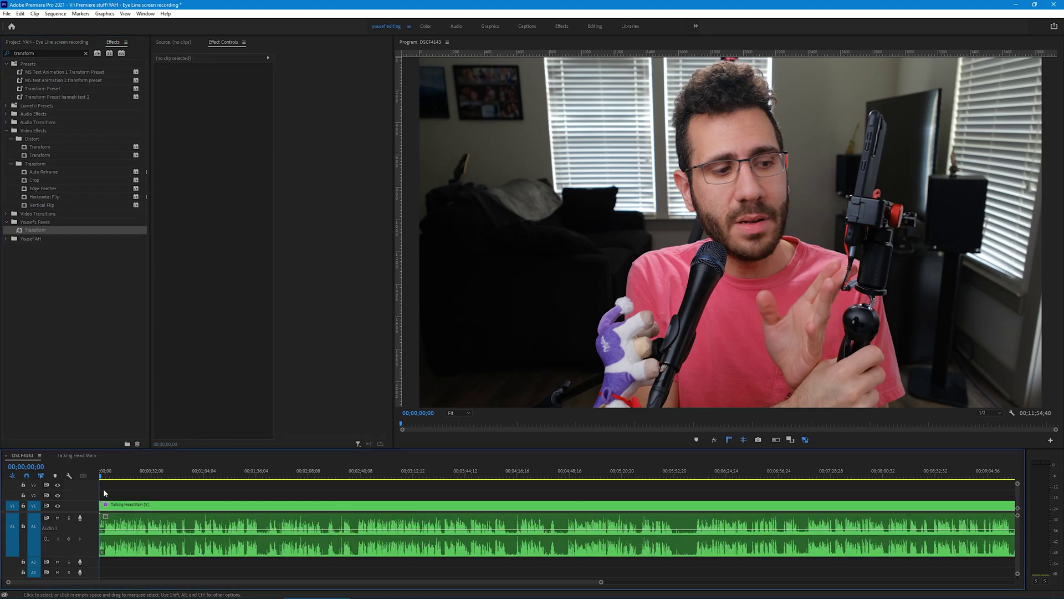
# Select the nested clip at 00;25;58 and place a ruler guide at eye level
pyautogui.click(142, 472)
pyautogui.moveTo(643, 52); pyautogui.dragTo(643, 161)
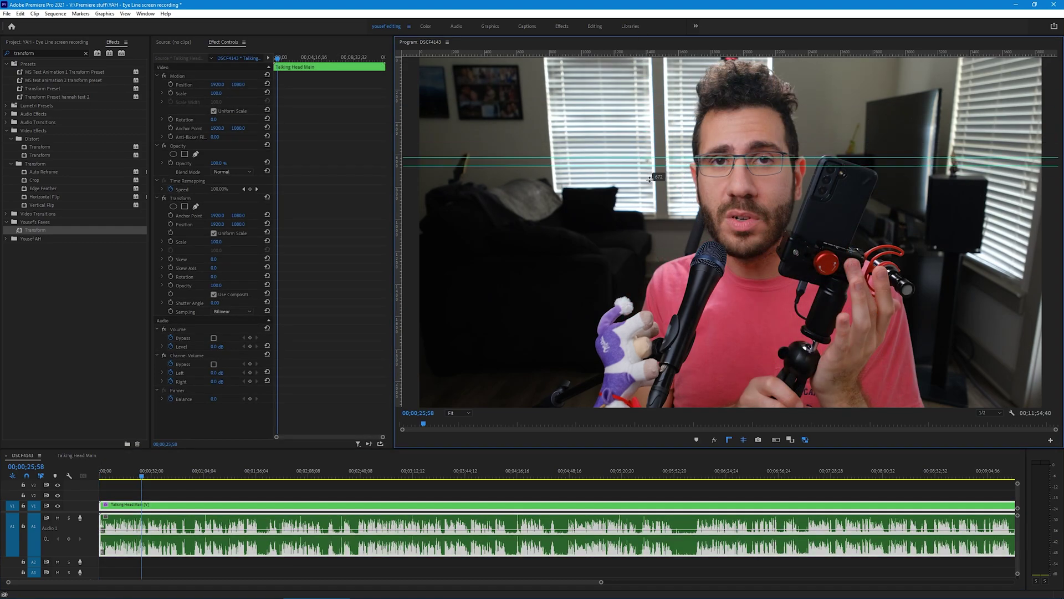
pyautogui.moveTo(650, 179); pyautogui.dragTo(643, 167)
# Set the nested clip's Transform Anchor Point Y and Position Y to 615
pyautogui.click(224, 43)
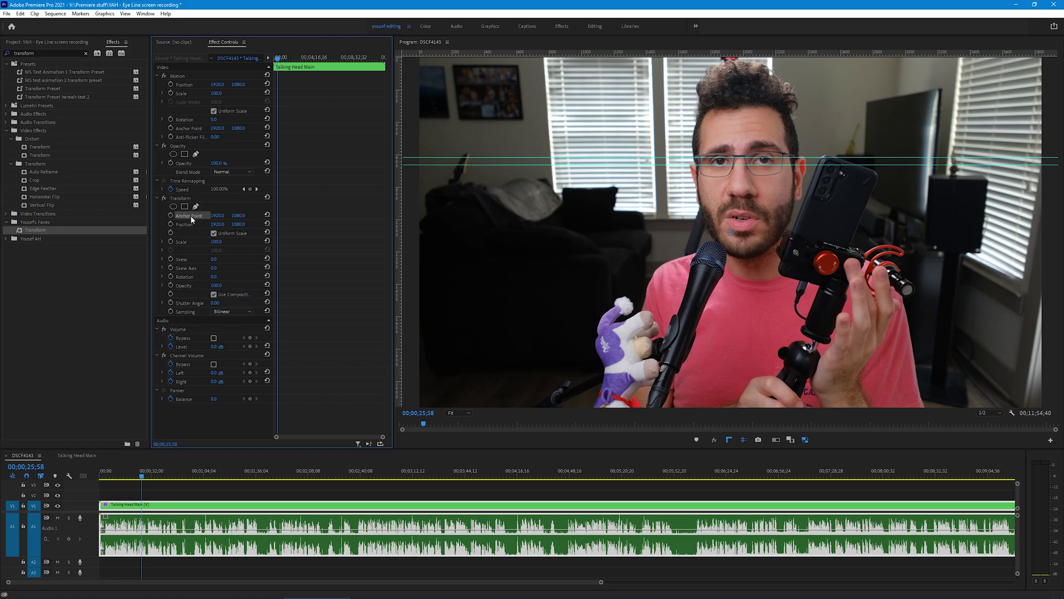
pyautogui.moveTo(243, 218); pyautogui.dragTo(22, 218)
pyautogui.click(240, 215)
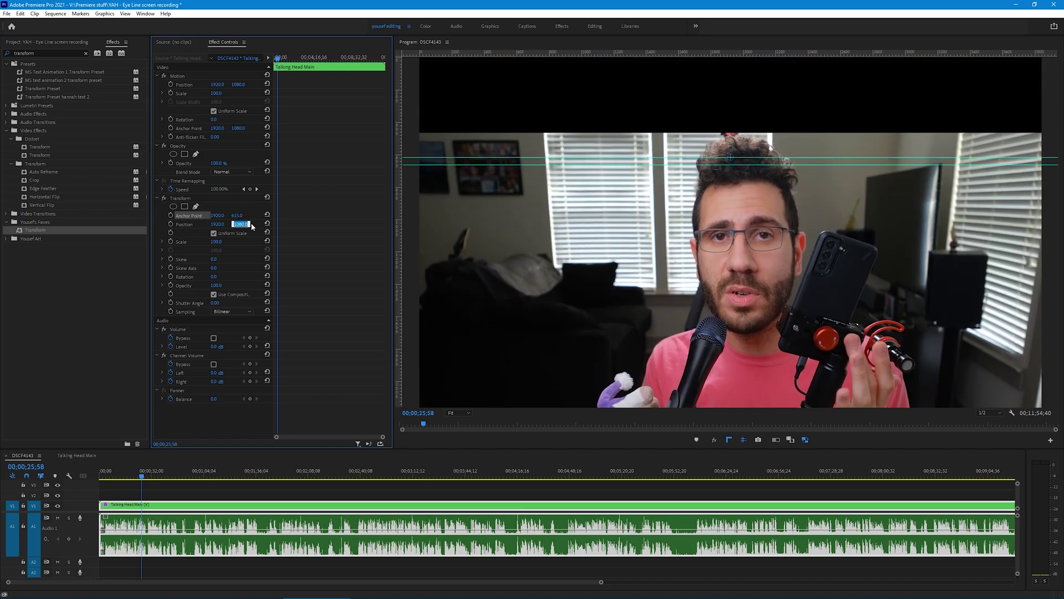
pyautogui.press('Return')
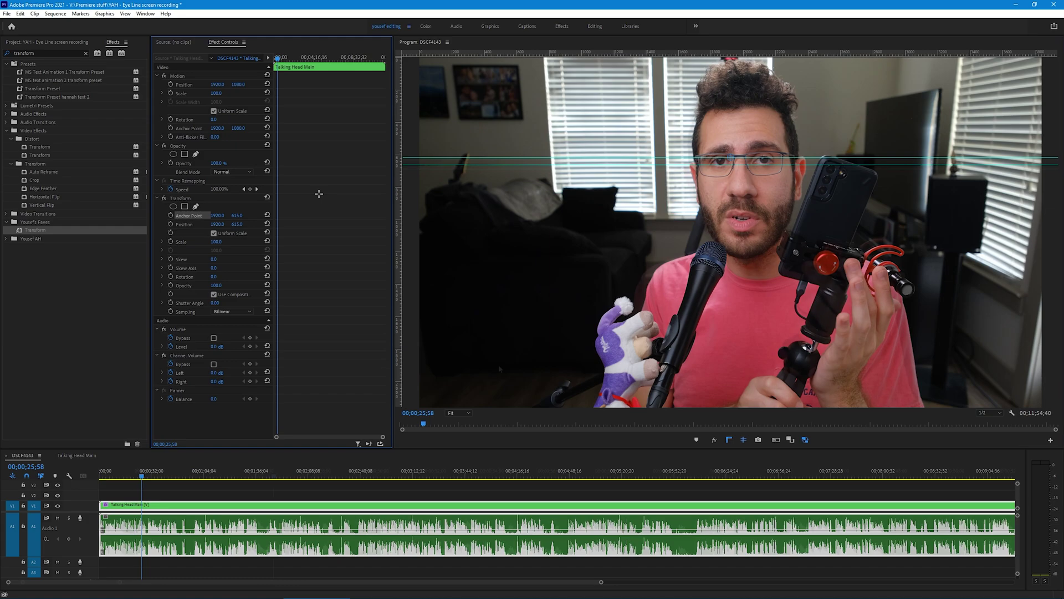
pyautogui.press('space')
pyautogui.press('=')
pyautogui.press('=')
pyautogui.press('=')
pyautogui.press('=')
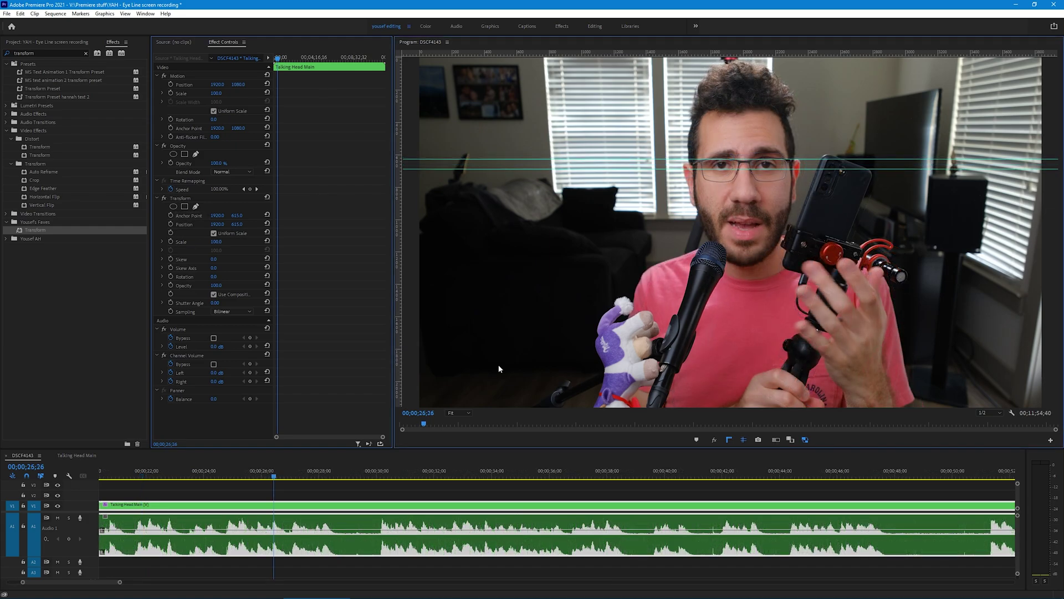
# Cut the nested Talking Head Main clip at the punch-in's start near 26;22 and at its end
pyautogui.click(296, 496)
pyautogui.click(274, 476)
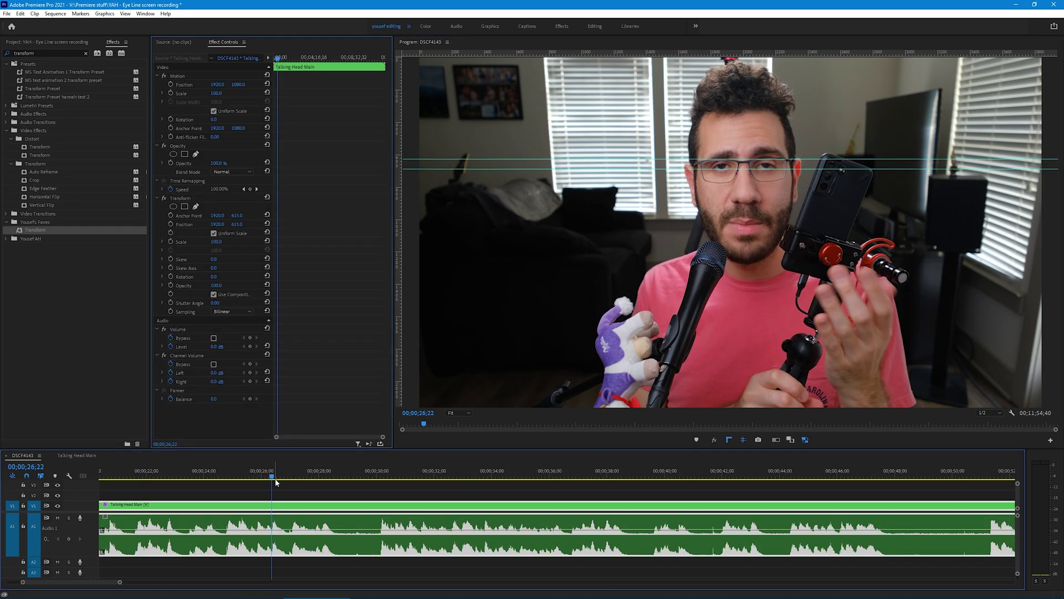
pyautogui.hotkey('ctrl', 'k')
pyautogui.press('space')
pyautogui.hotkey('ctrl', 'k')
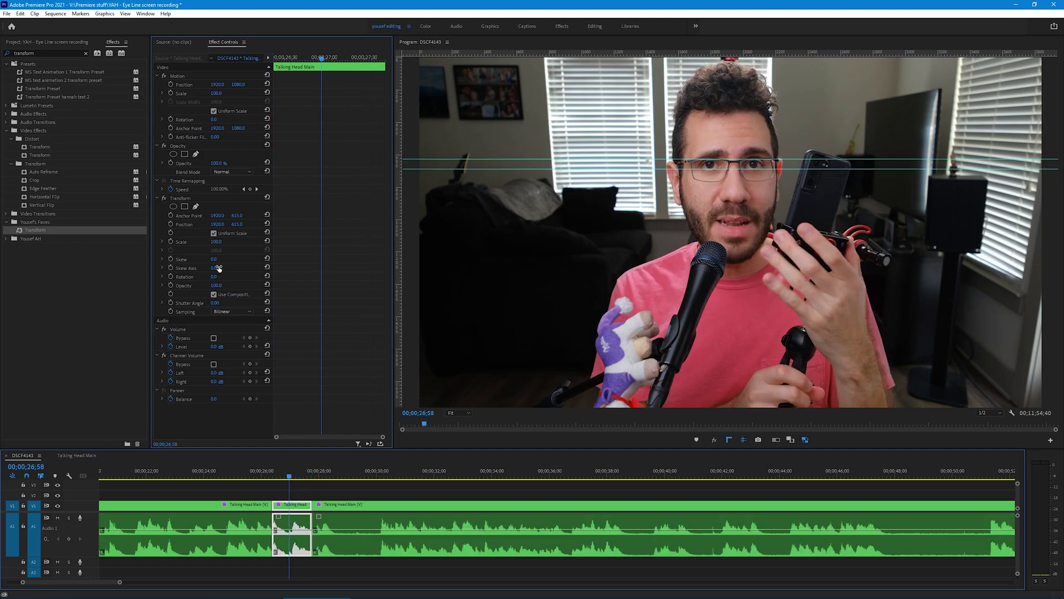
# Scale the middle piece to 117 and play across the punch-in to review it
pyautogui.moveTo(217, 241); pyautogui.dragTo(226, 242)
pyautogui.press('Left')
pyautogui.press('Left')
pyautogui.press('Left')
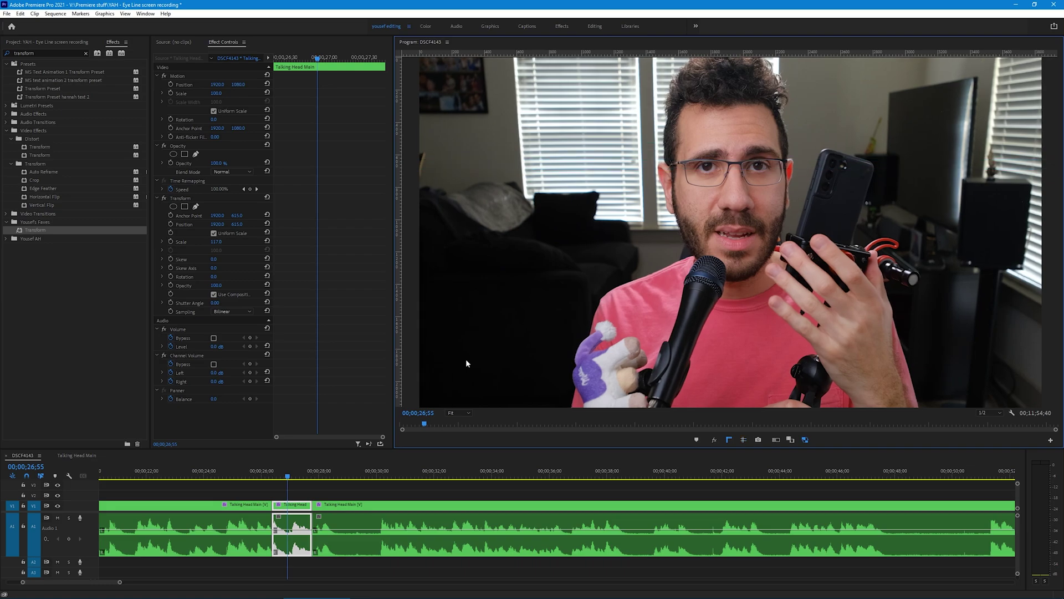
pyautogui.click(233, 504)
pyautogui.press('space')
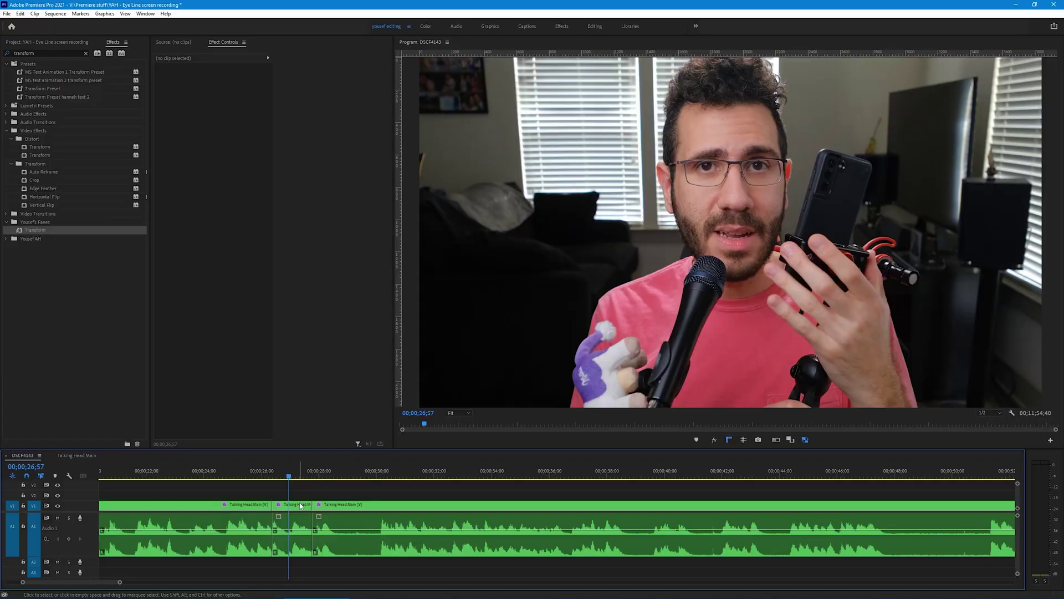
# Label the 117-scaled punch-in piece pink and cut a new section from 33;09 to 34;50
pyautogui.click(301, 505)
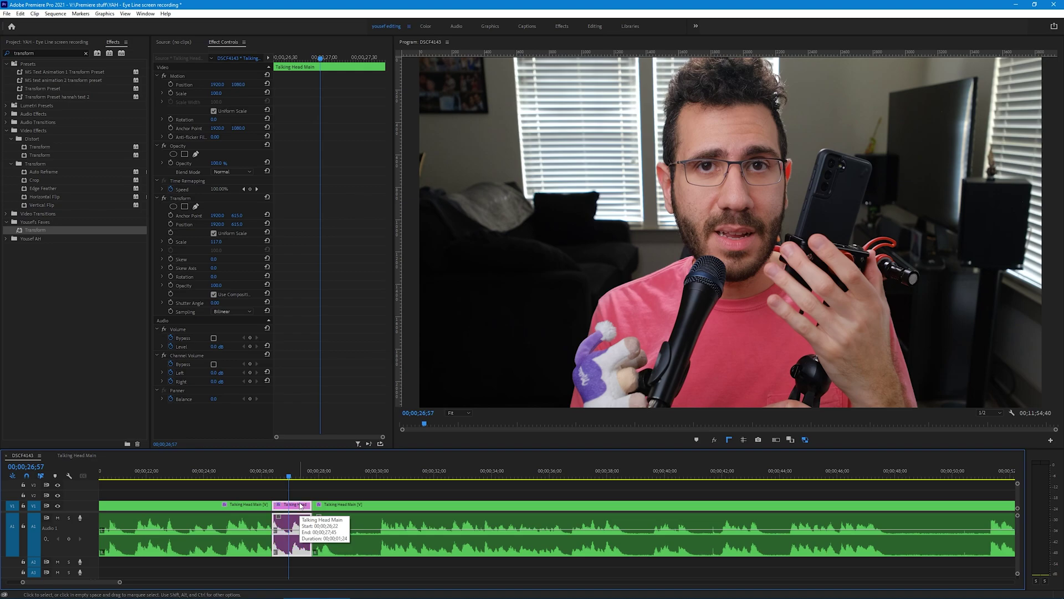
pyautogui.click(325, 495)
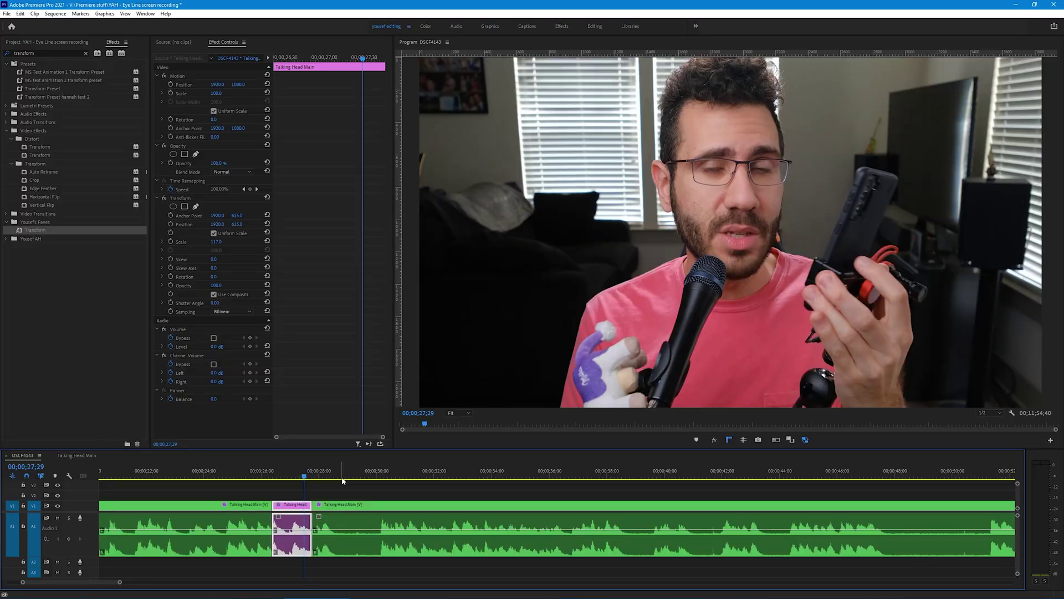
pyautogui.moveTo(406, 480); pyautogui.dragTo(469, 475)
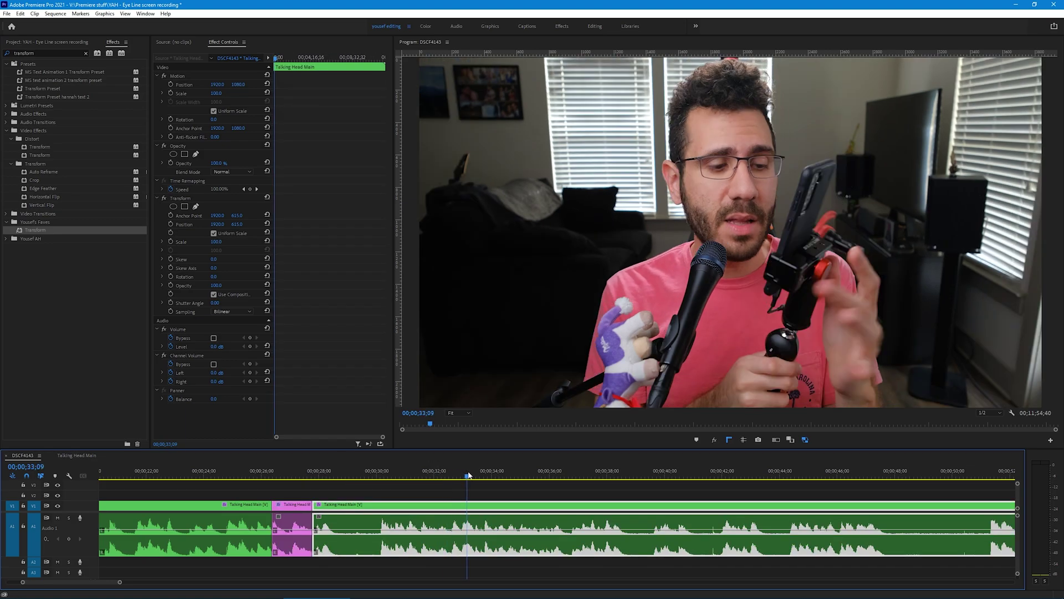
pyautogui.hotkey('ctrl', 'k')
pyautogui.press('space')
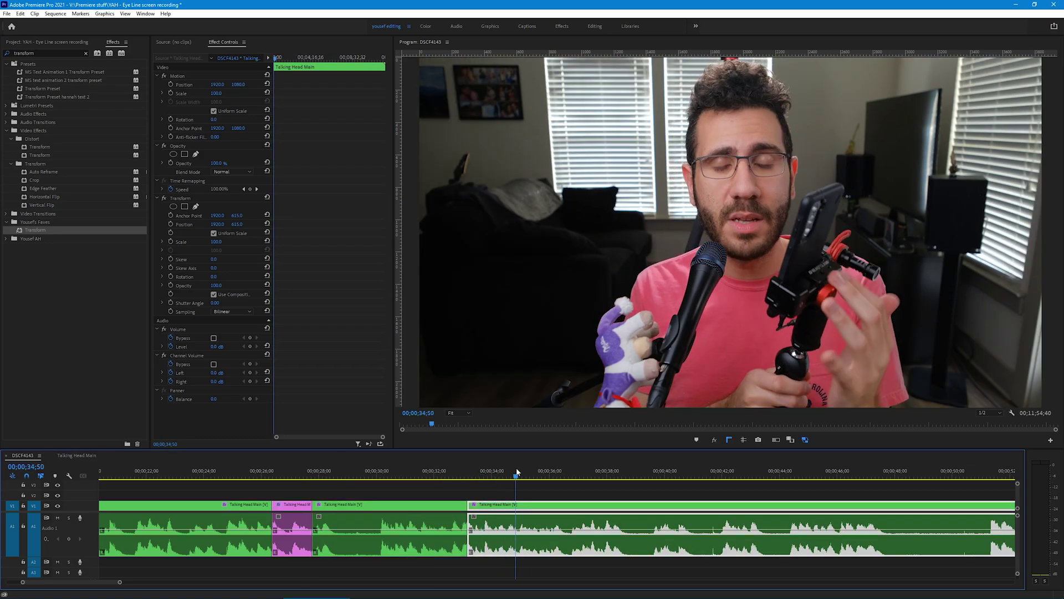
pyautogui.hotkey('ctrl', 'k')
pyautogui.click(491, 474)
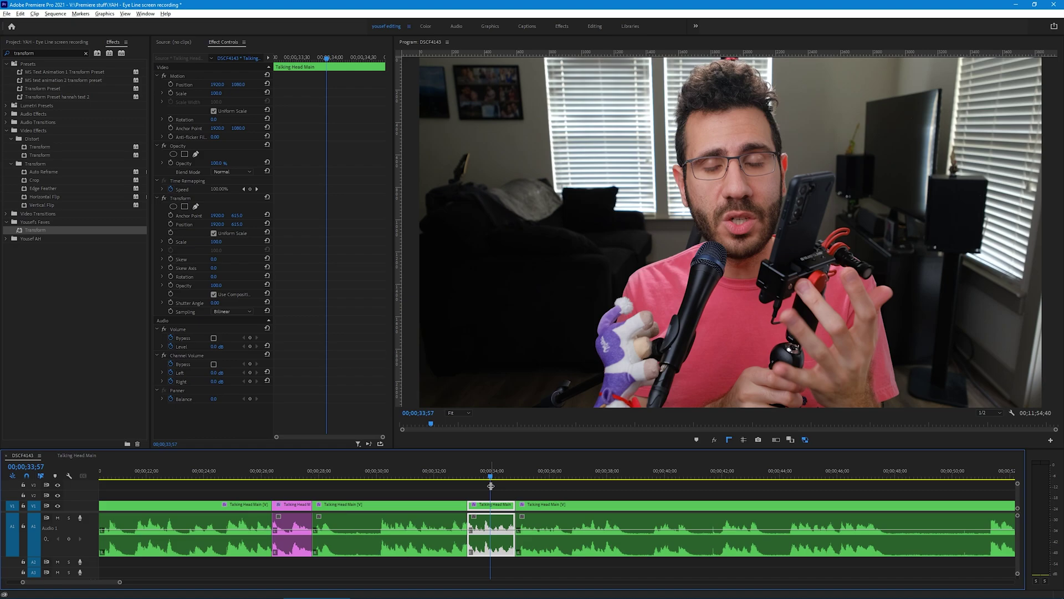